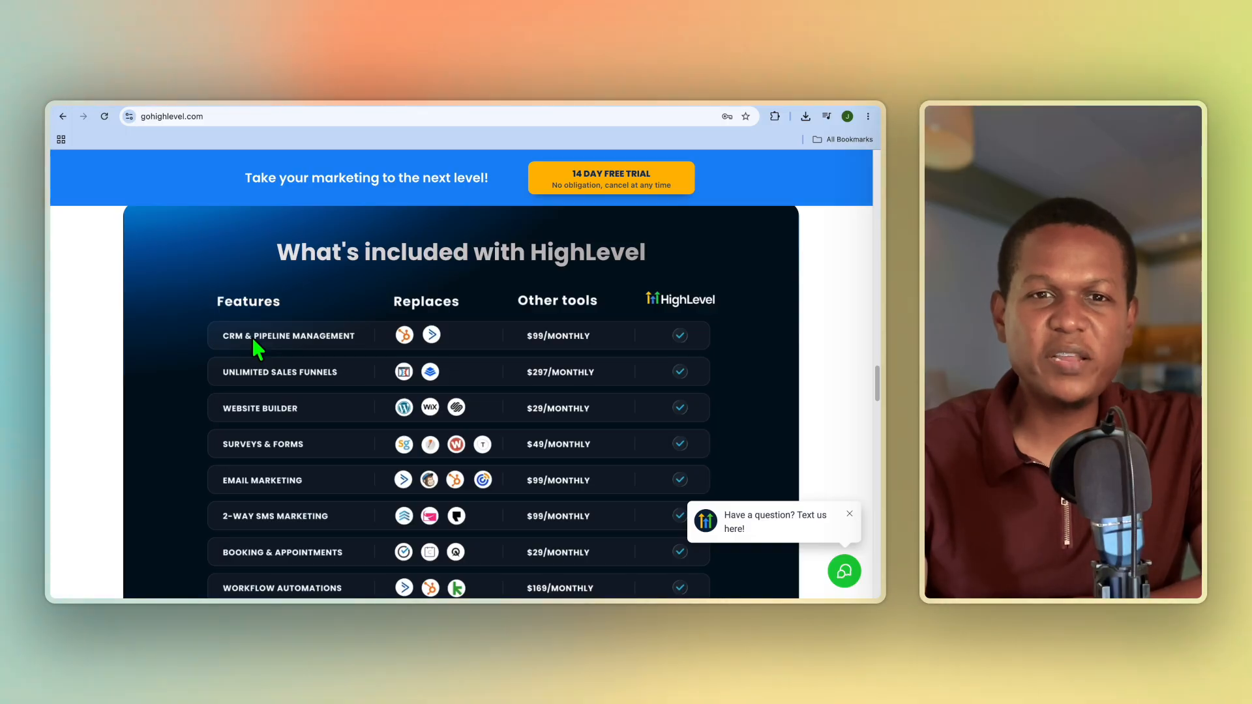
Review the HighLevel feature comparison table, including the tools each feature replaces and their monthly prices
scroll(254, 337, "down", 1)
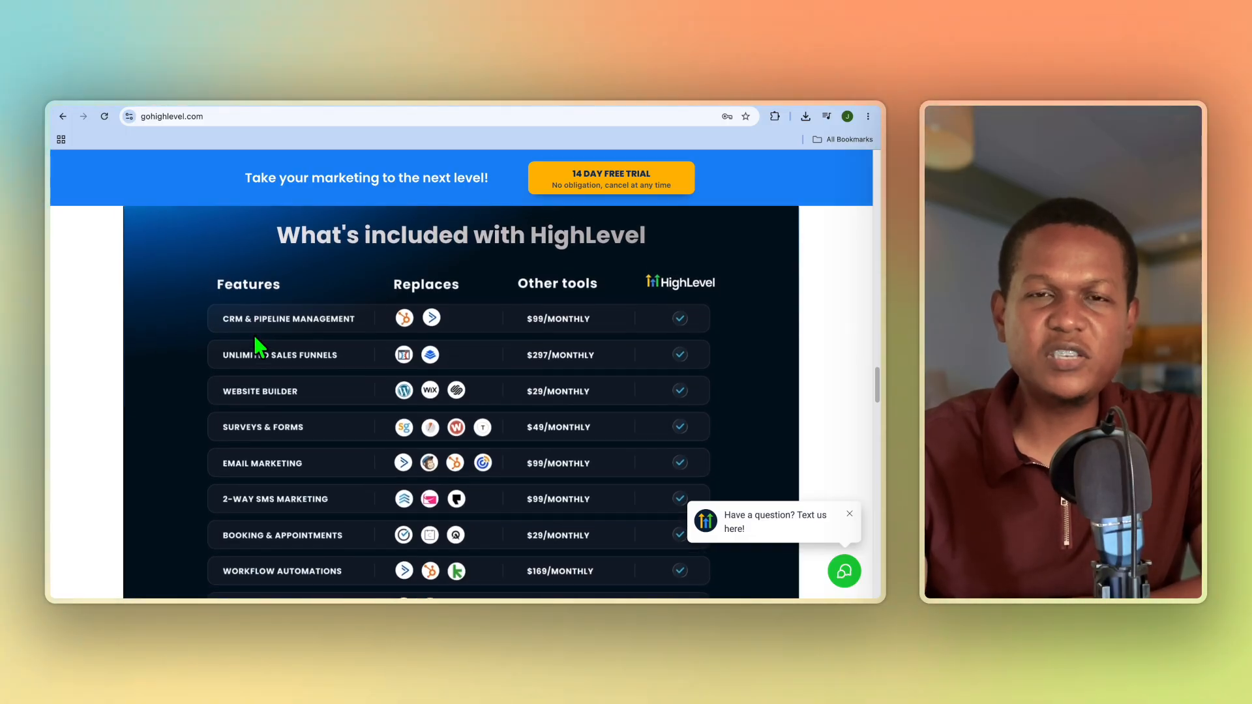
scroll(259, 345, "down", 2)
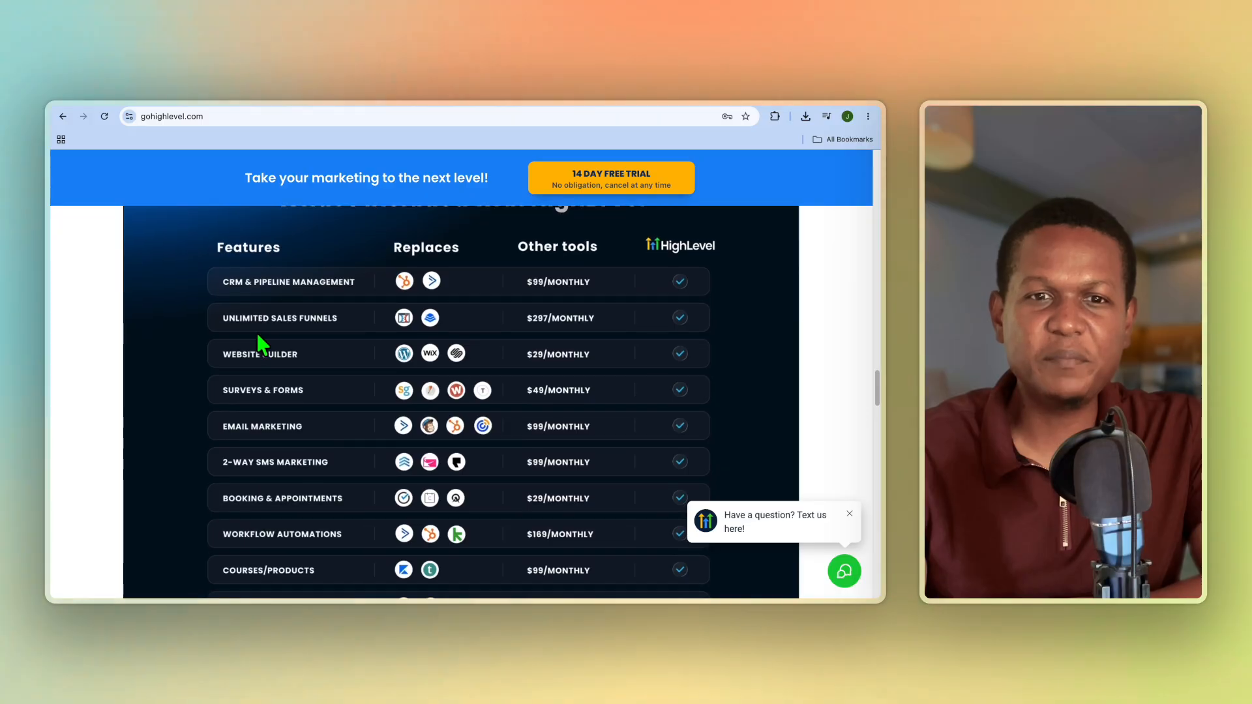
scroll(261, 343, "down", 5)
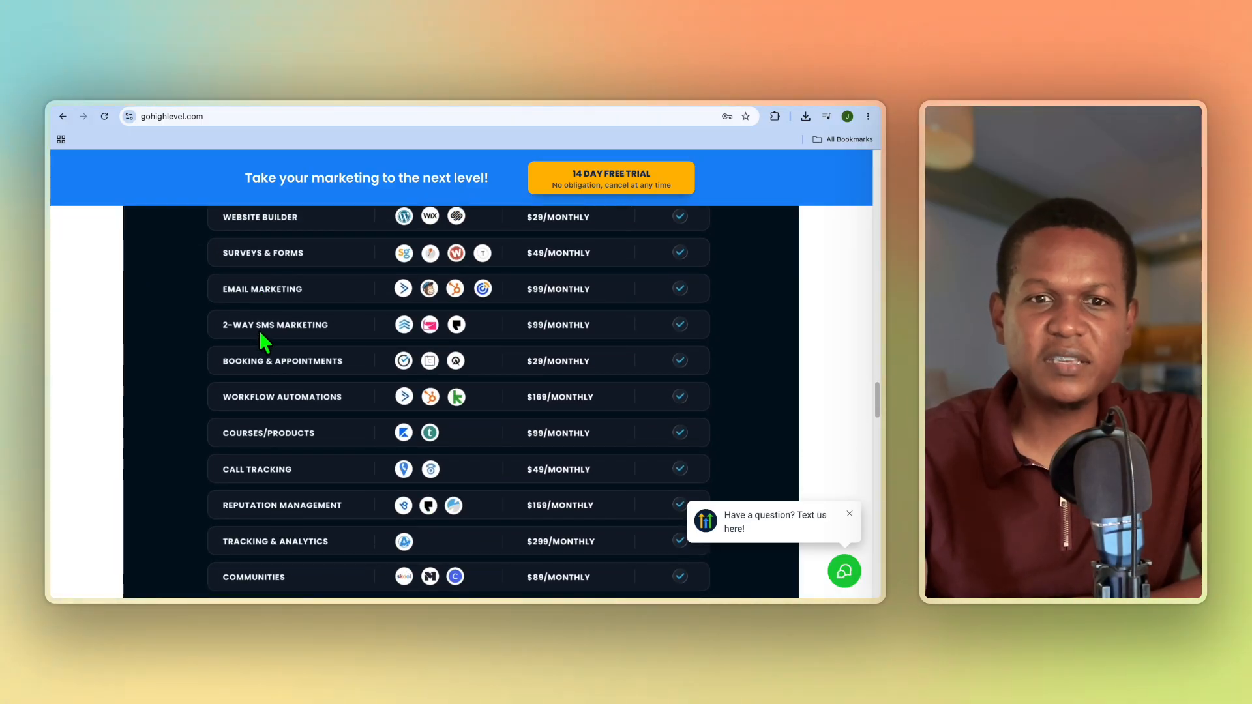
scroll(261, 336, "down", 3)
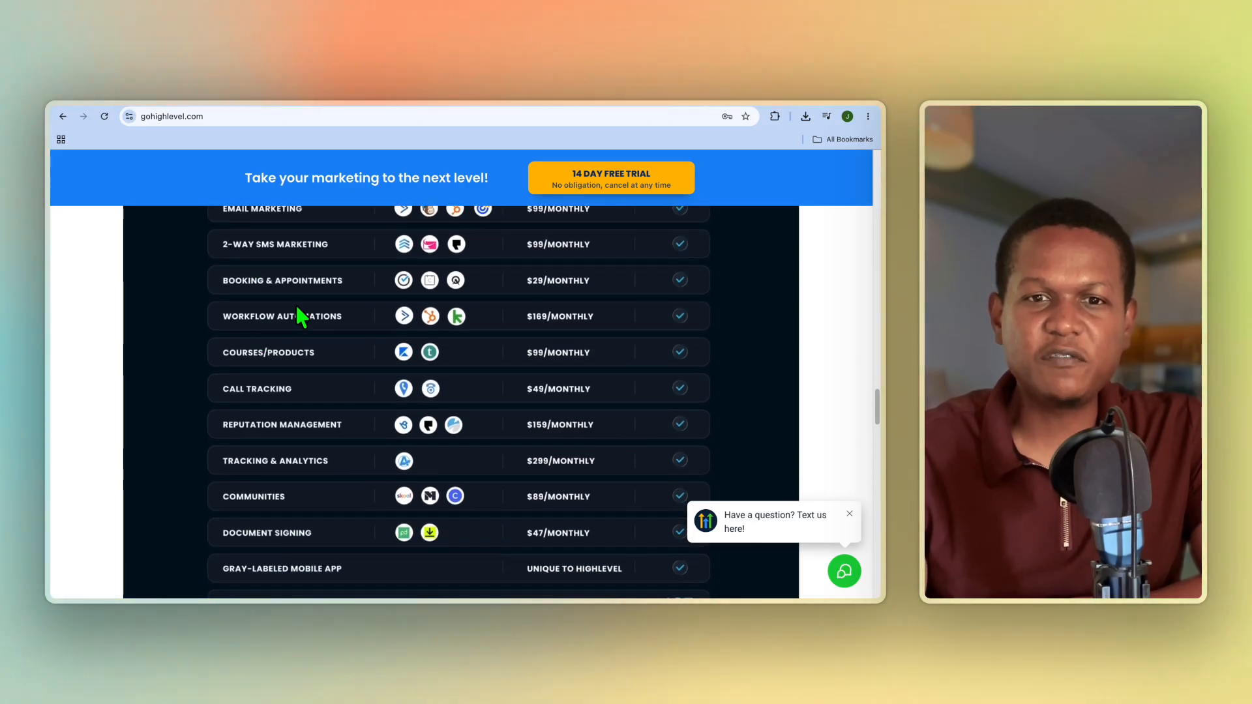
scroll(296, 310, "down", 4)
Switch to the HighLevel account and view the team inbox in Conversations and the Contacts list
left_click(323, 89)
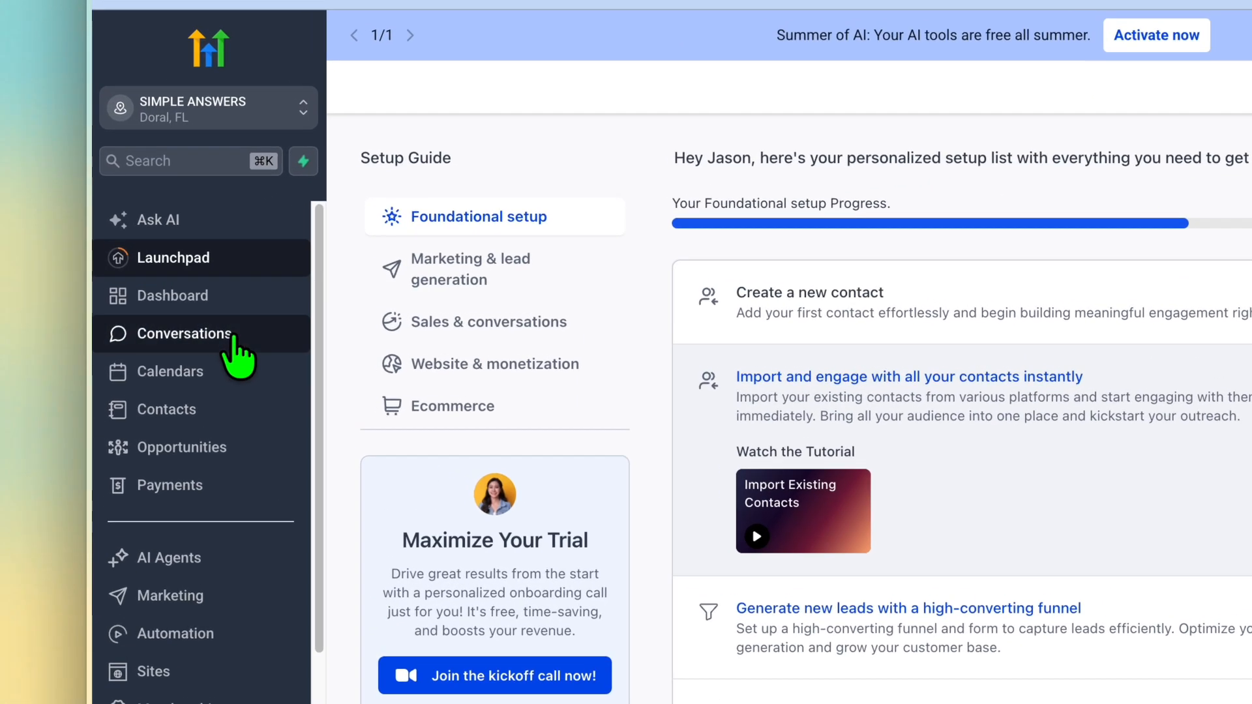
left_click(191, 321)
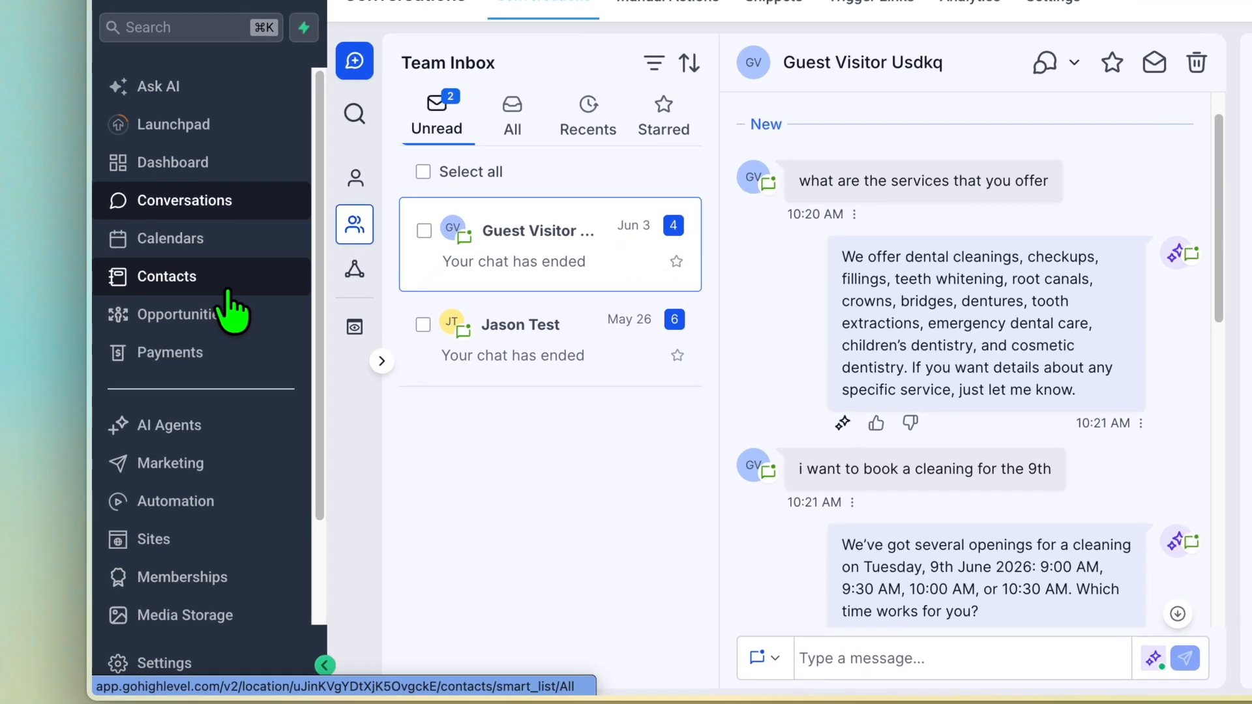
left_click(189, 378)
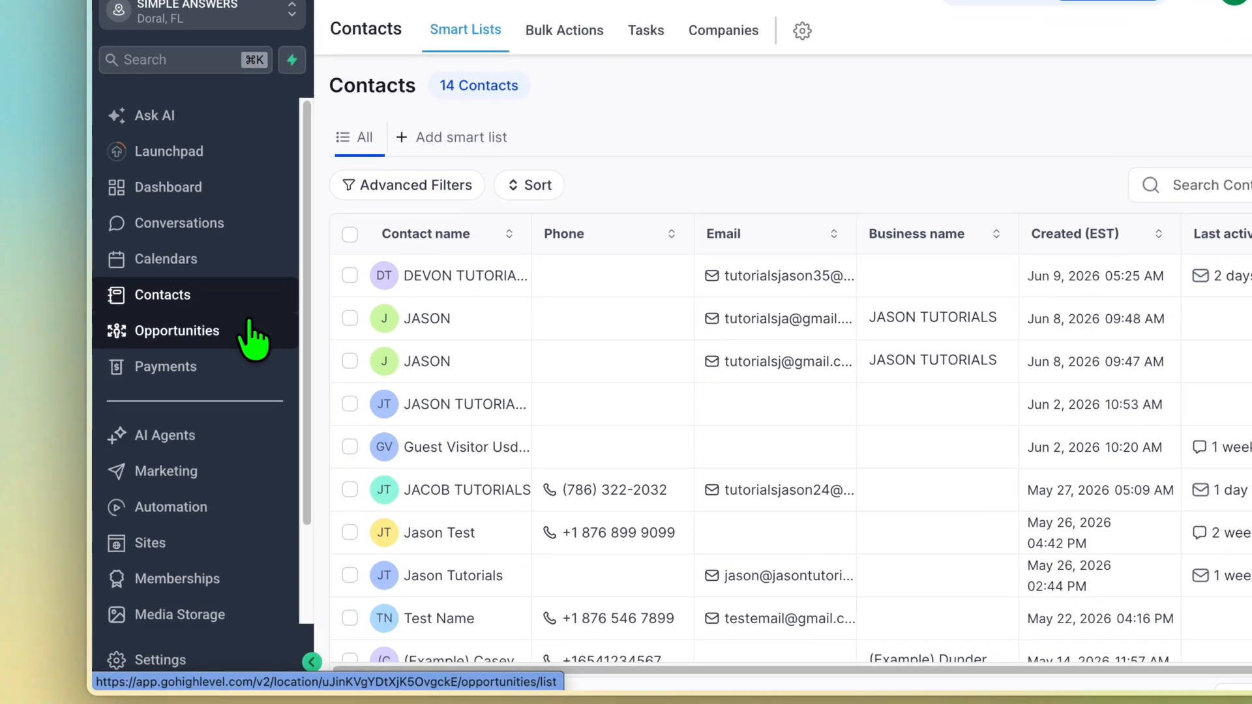
Start a new pipeline named "roofing" under Opportunities
left_click(214, 395)
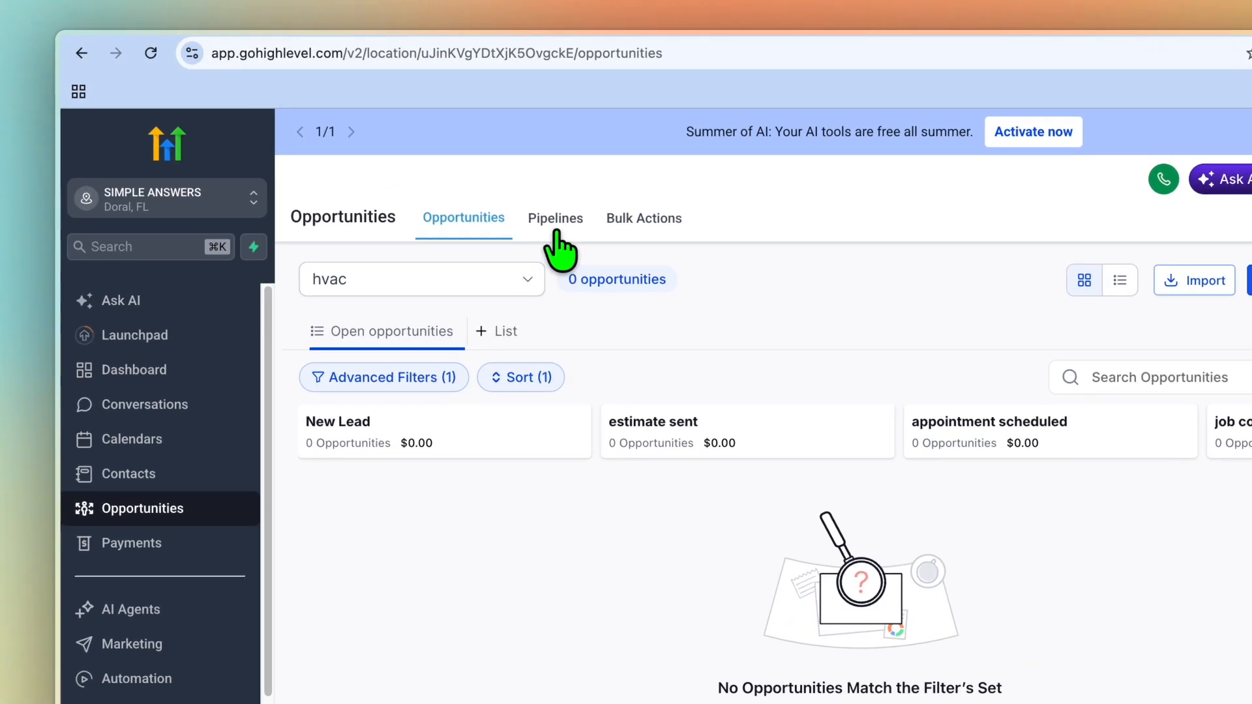
left_click(474, 180)
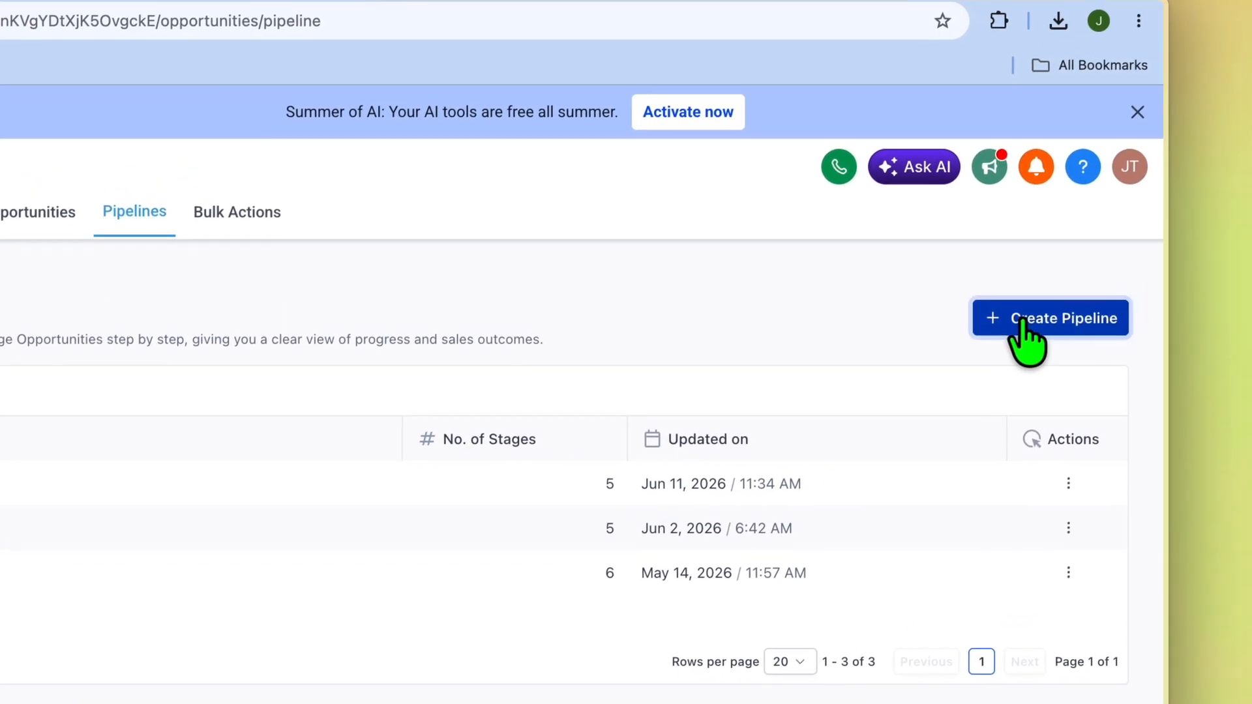
left_click(1021, 319)
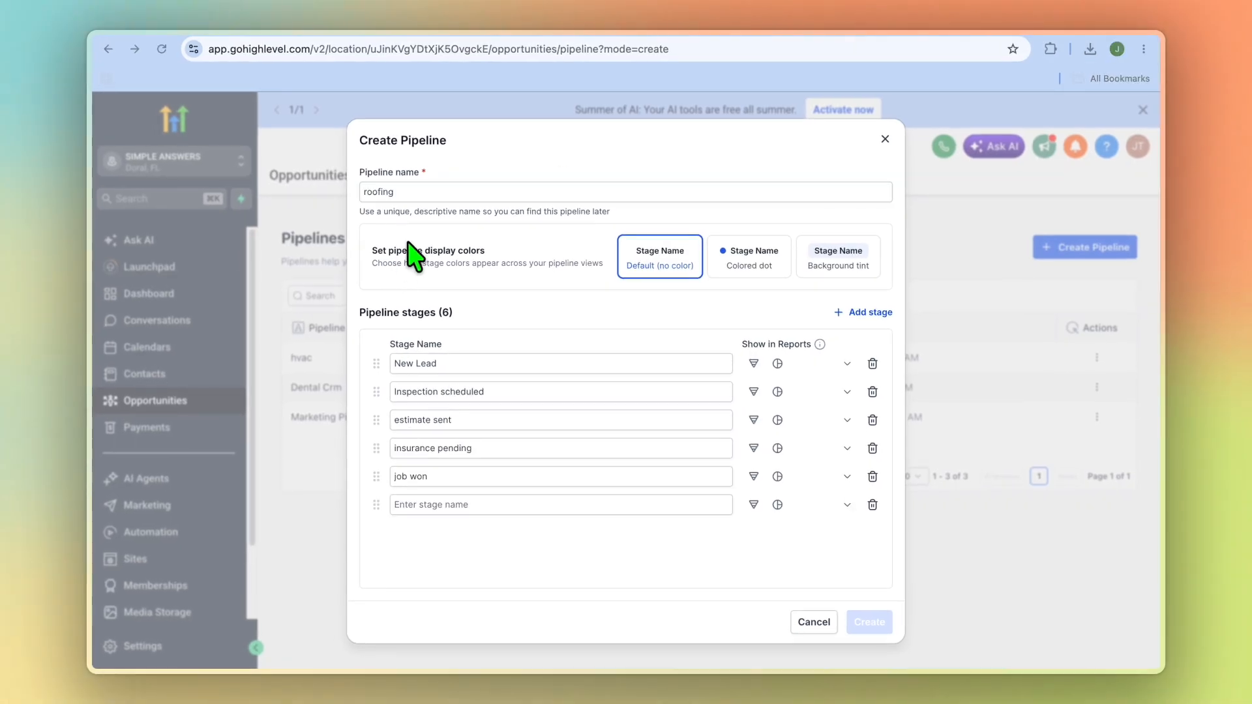
left_click(419, 190)
left_click(419, 190)
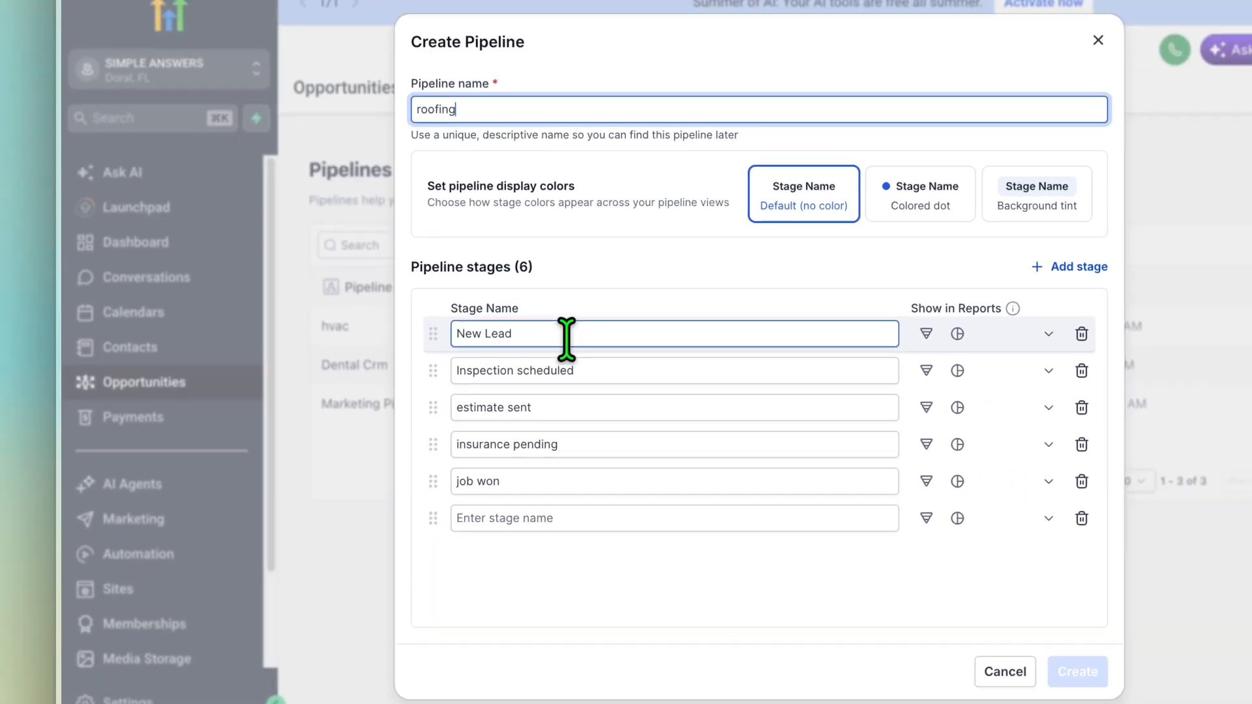
Name the last stage of the roofing pipeline "job complete" and create the pipeline
left_click(672, 558)
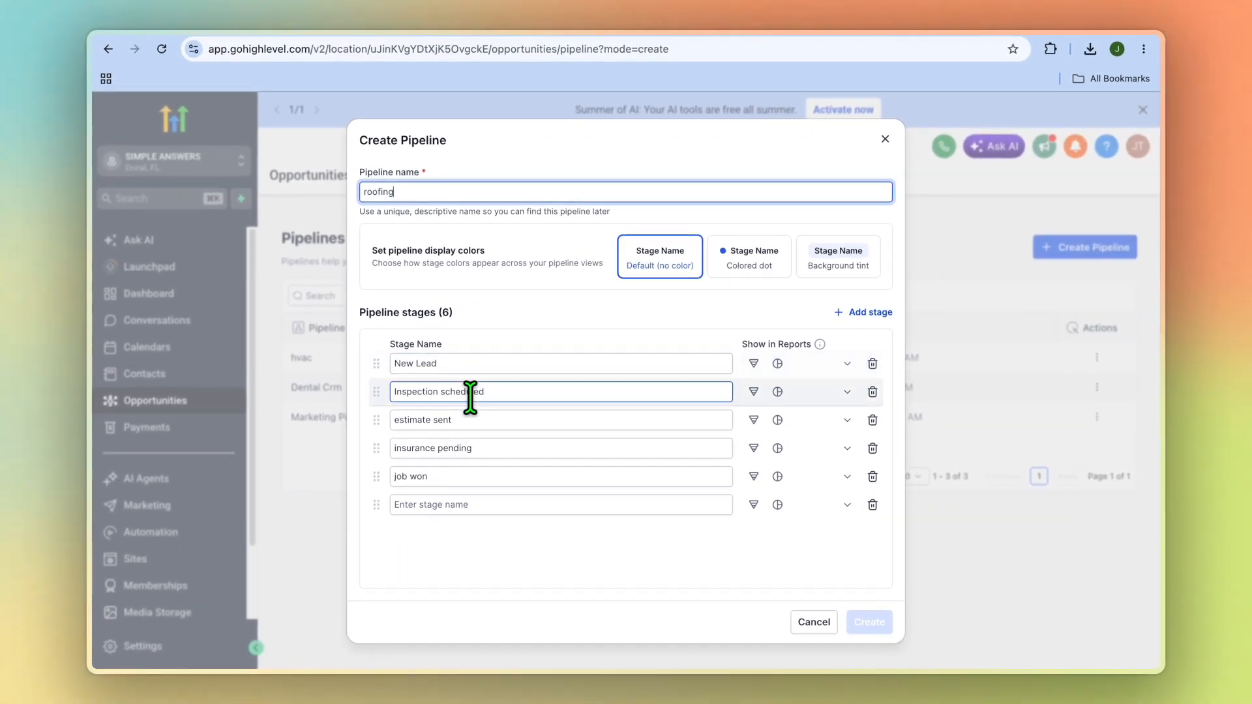
left_click(488, 362)
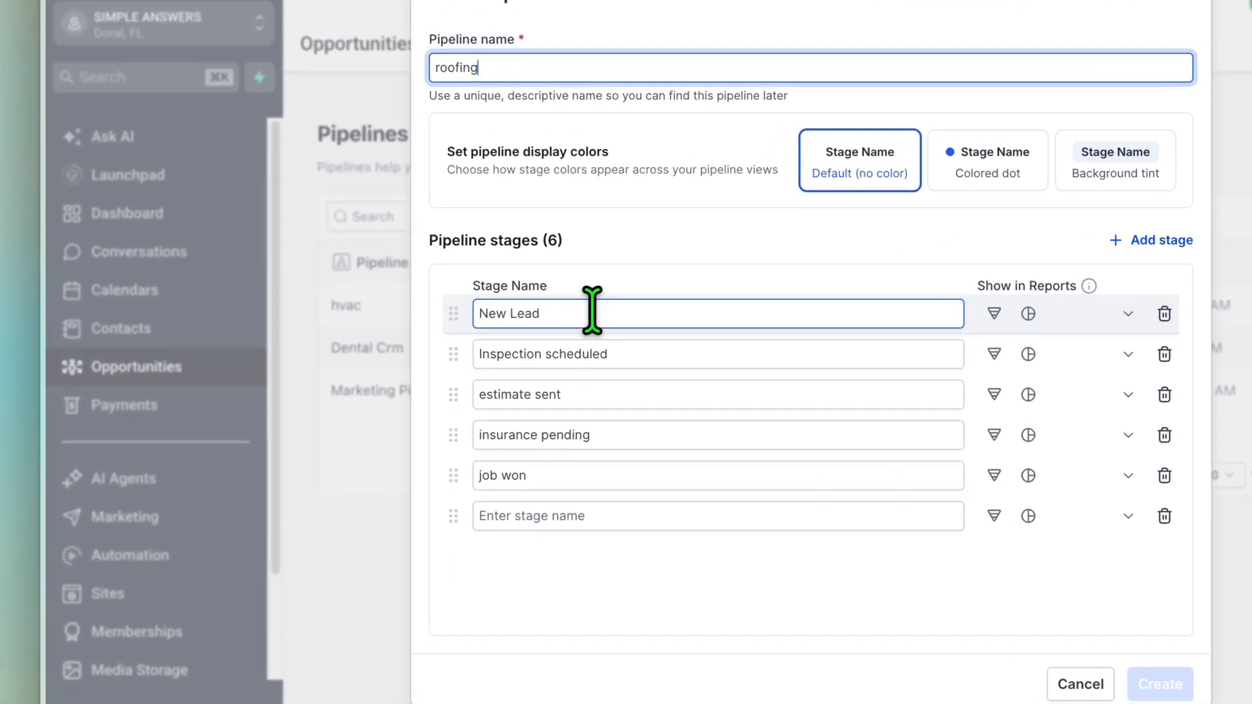
left_click(654, 347)
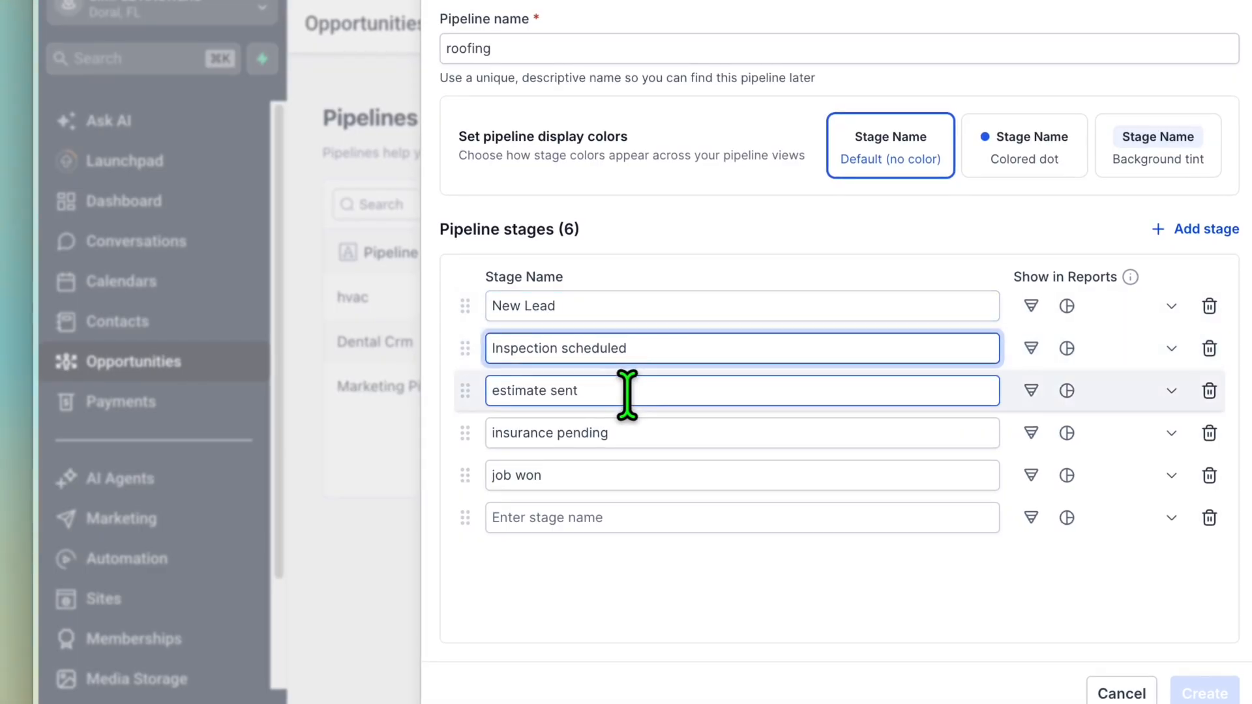
left_click(644, 433)
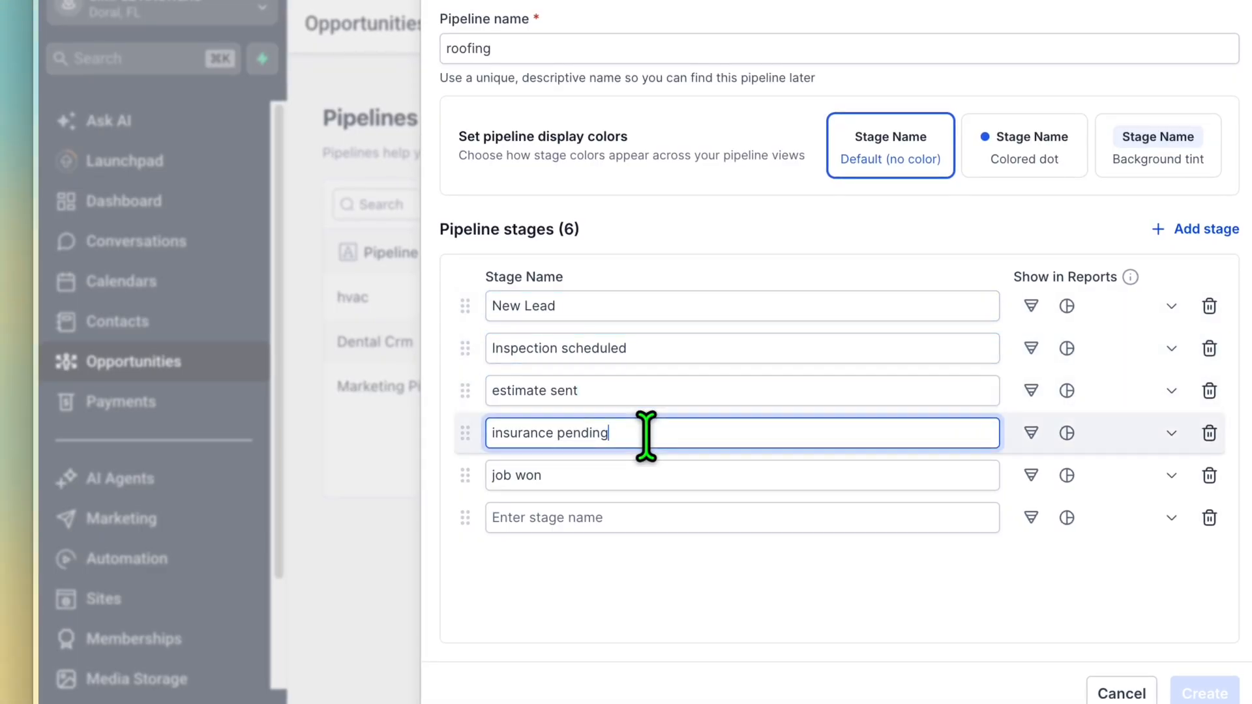
left_click(618, 481)
left_click(635, 512)
type("job c")
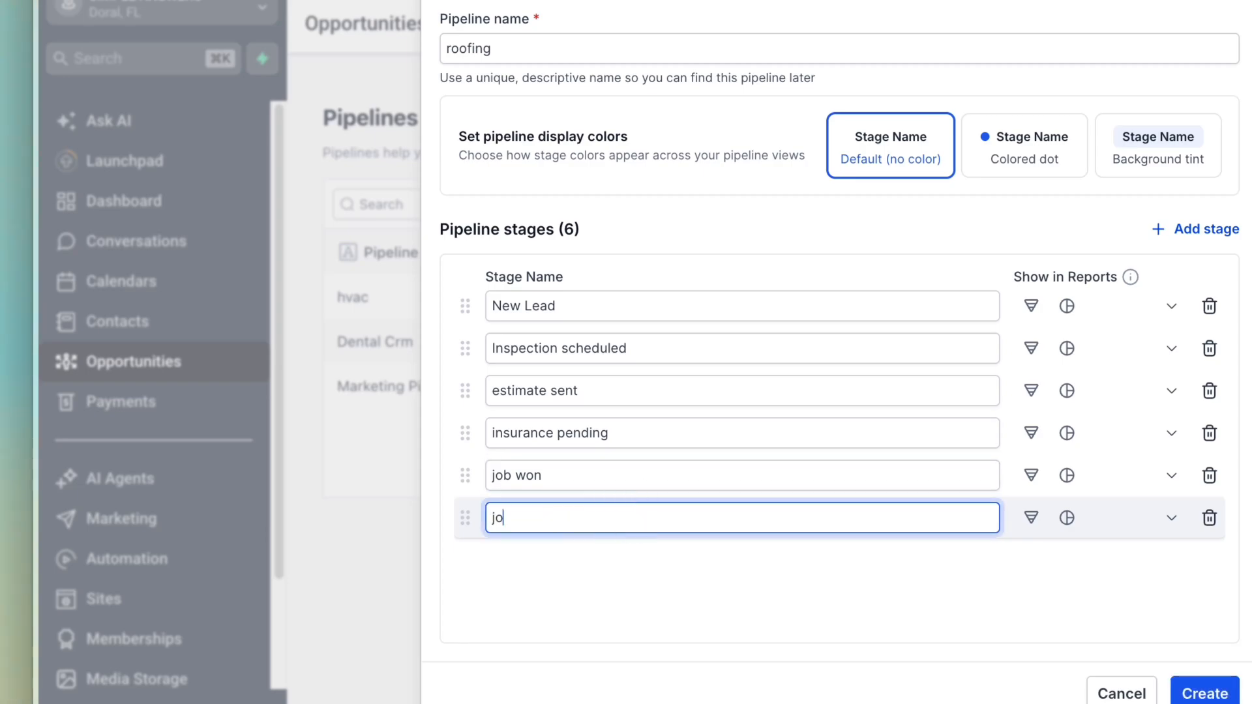
type("ompl")
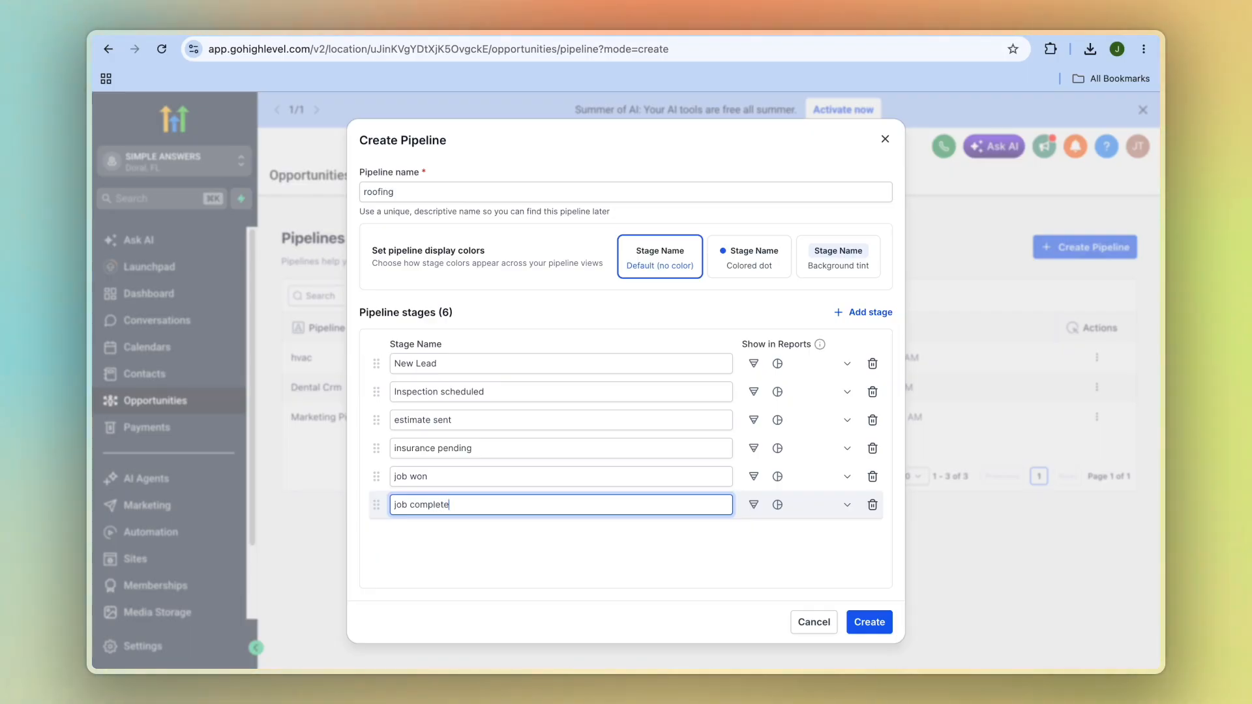
type("ete")
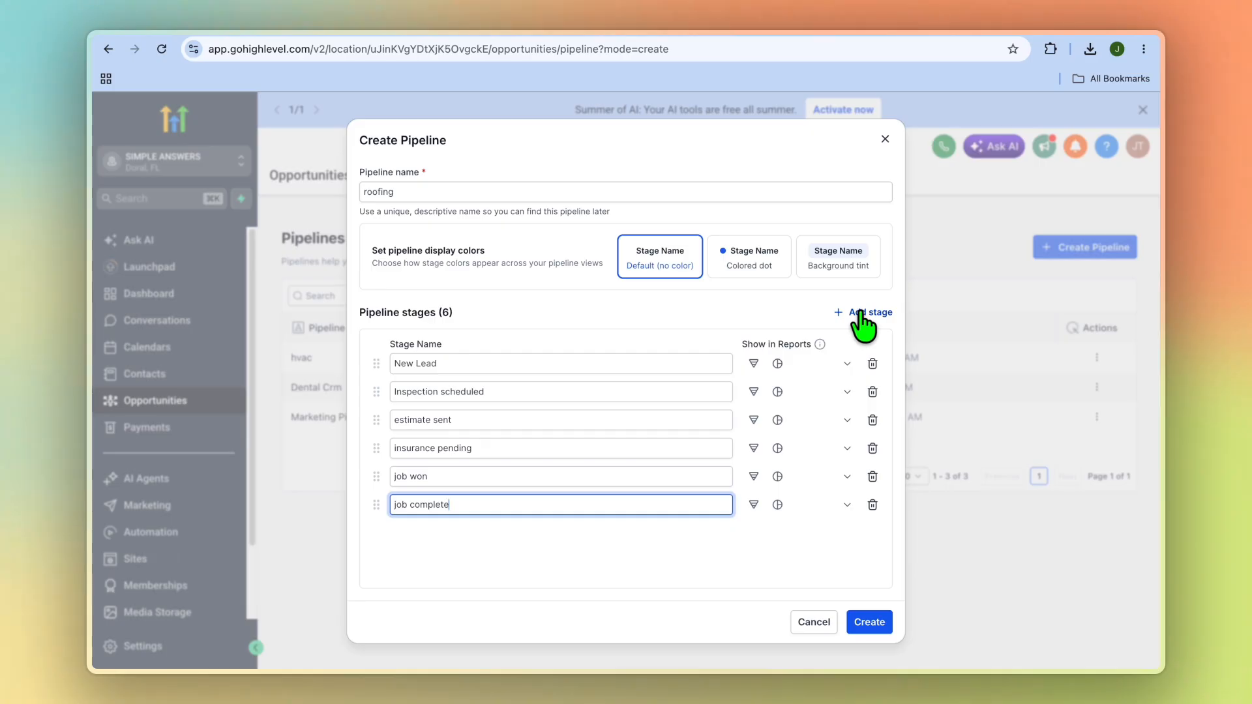
left_click(898, 494)
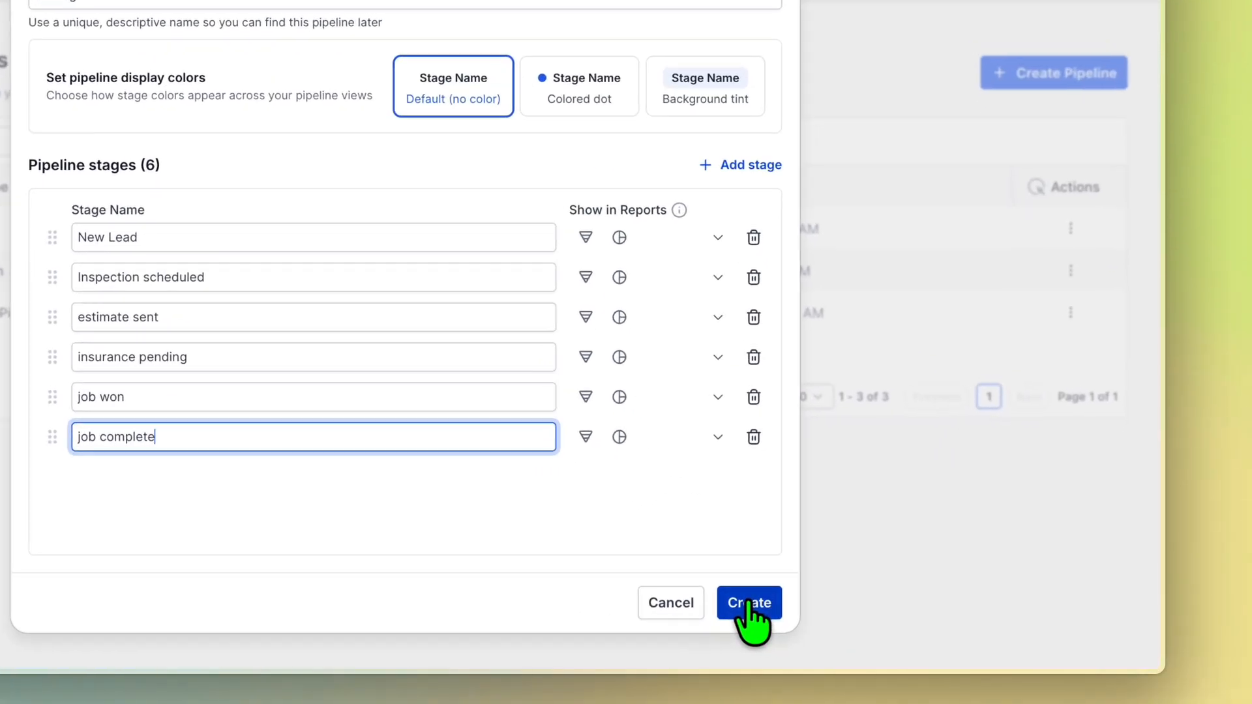
left_click(869, 621)
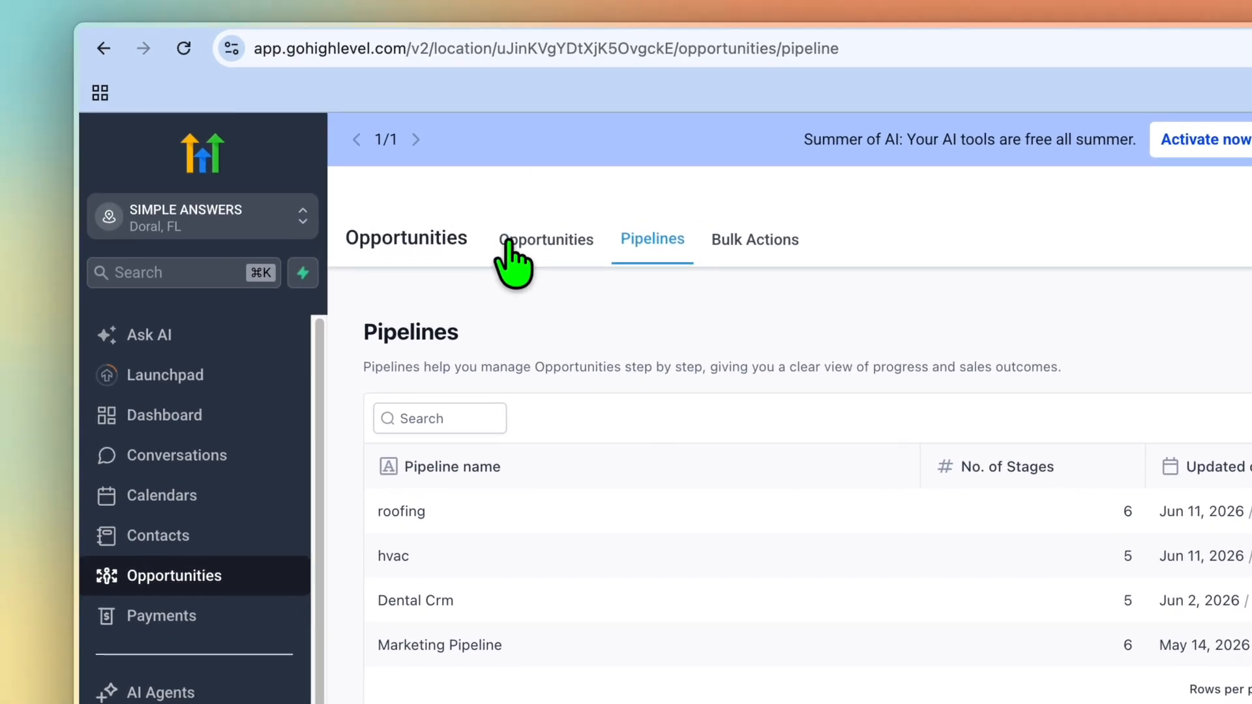
Show the roofing pipeline on the Opportunities board instead of hvac
left_click(386, 148)
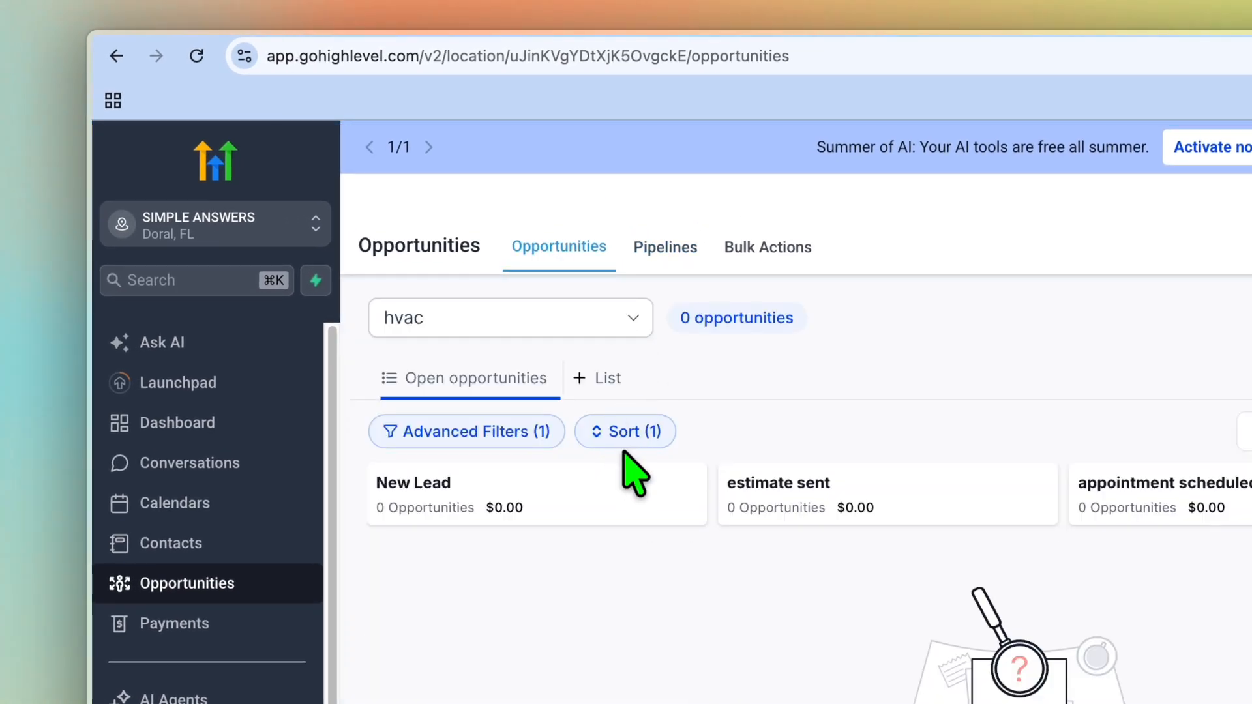
left_click(626, 320)
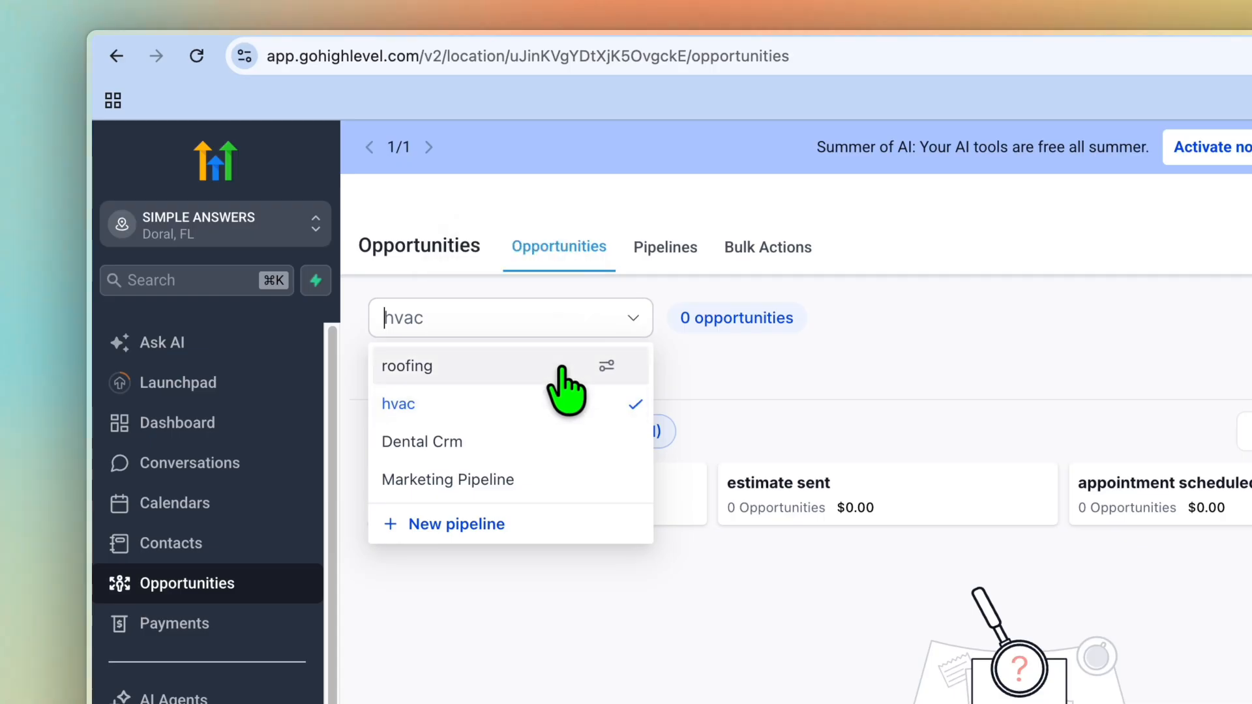
left_click(560, 364)
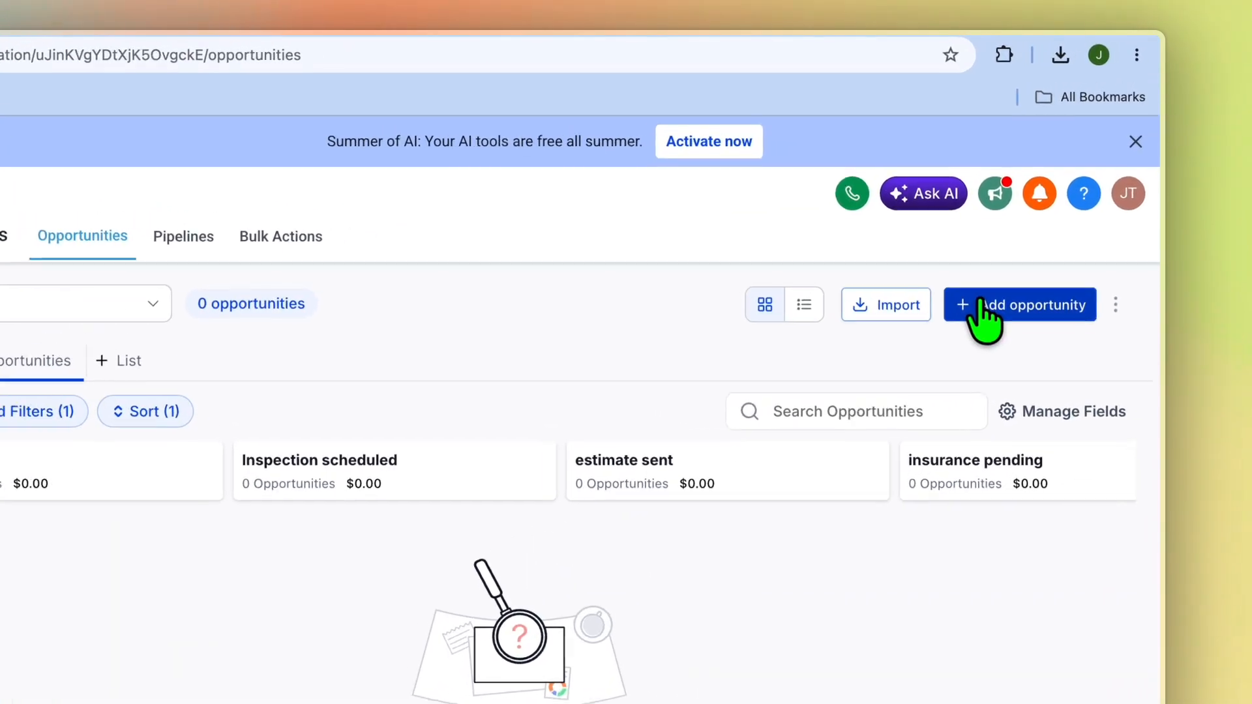
left_click(1033, 230)
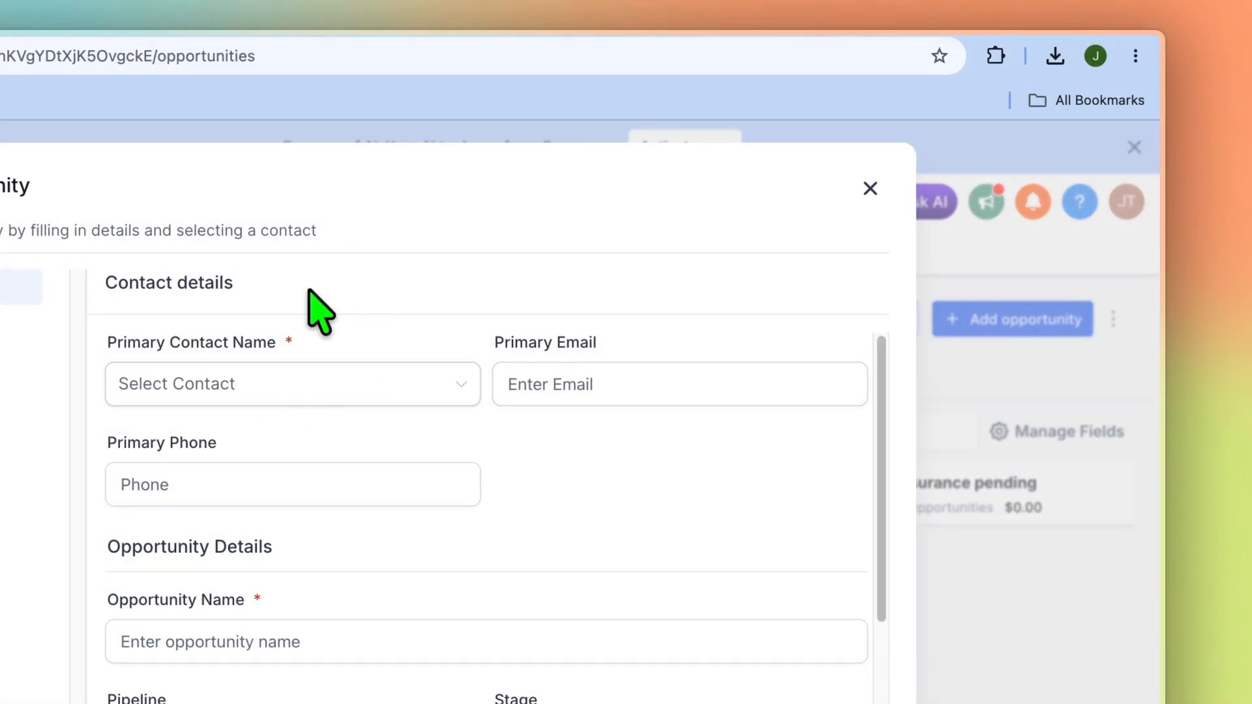
left_click(354, 385)
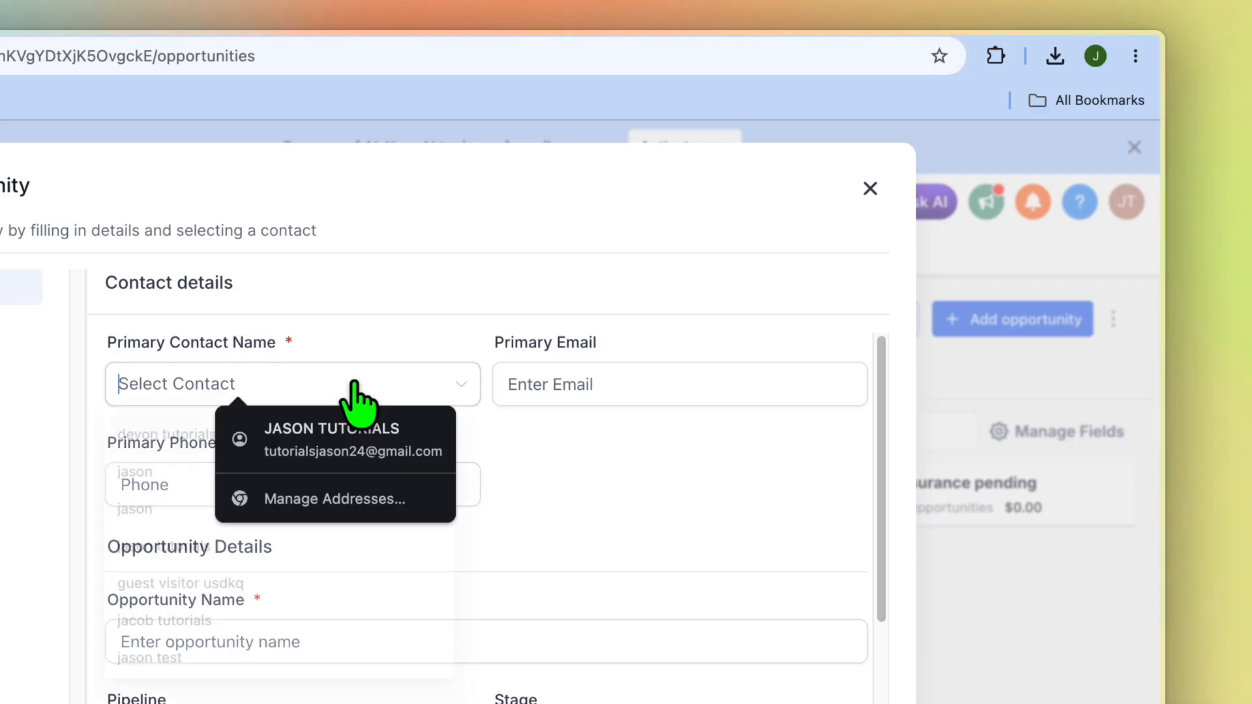
left_click(573, 536)
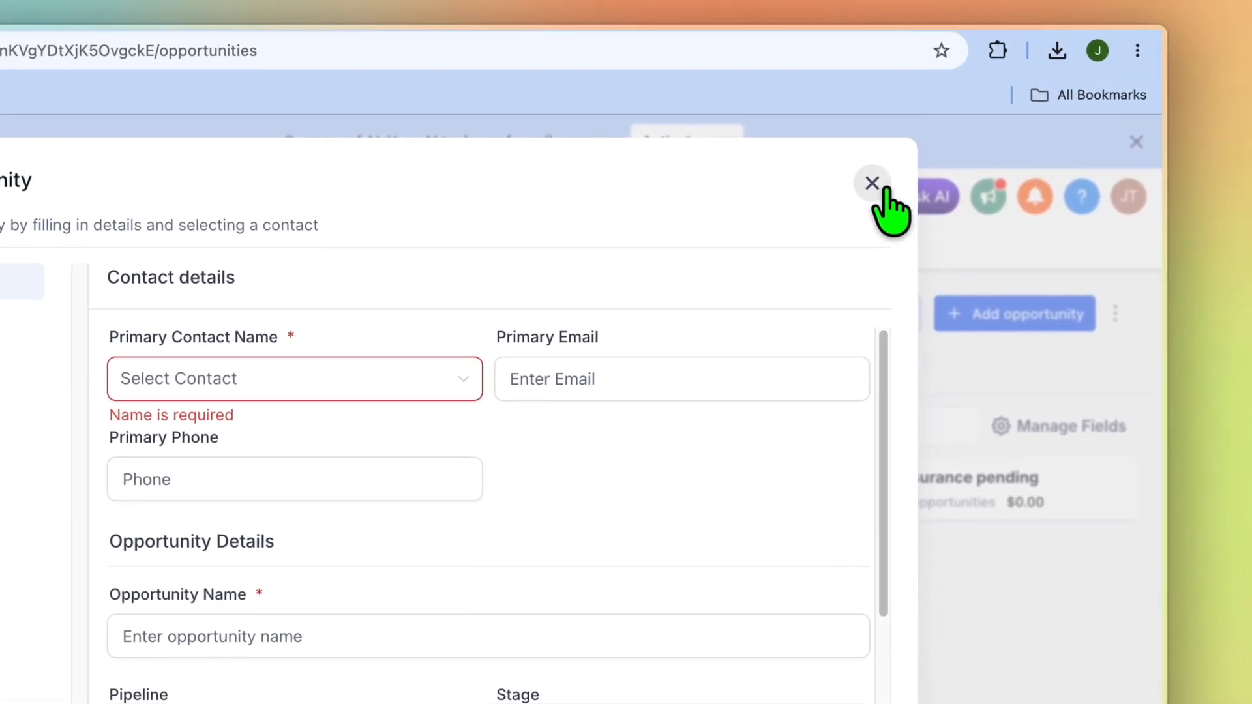
left_click(873, 181)
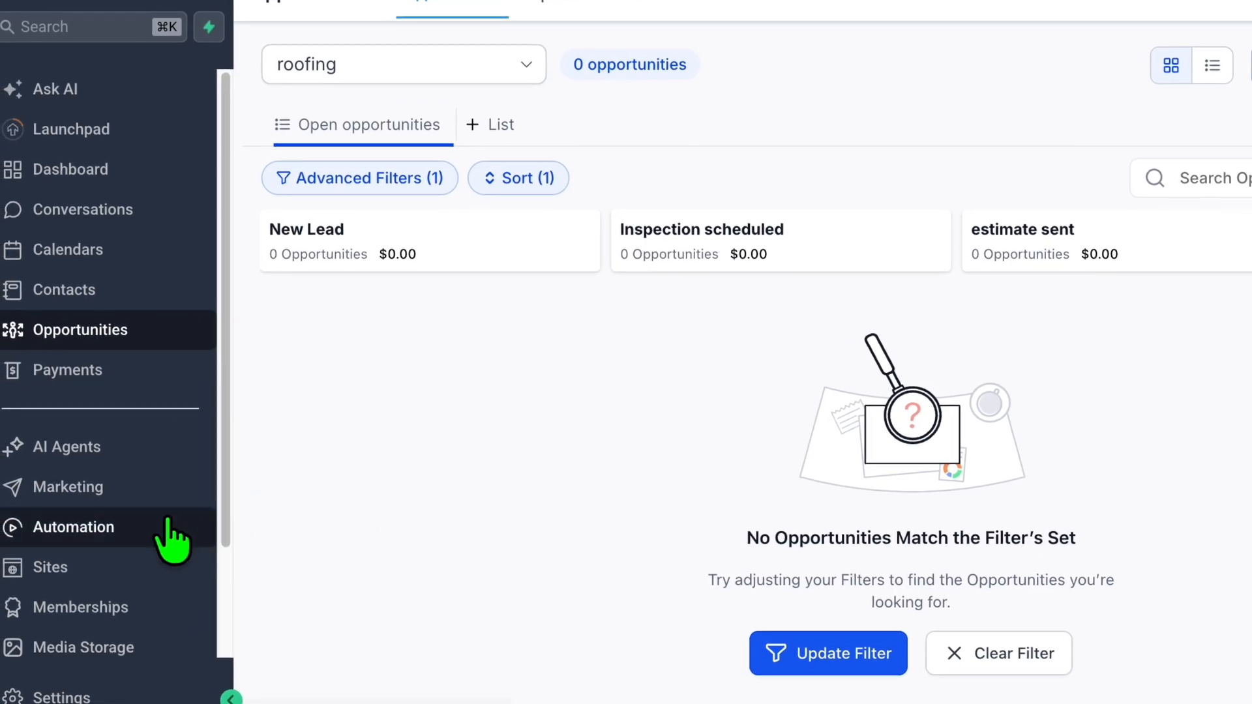
Create a new automation workflow from scratch
left_click(145, 521)
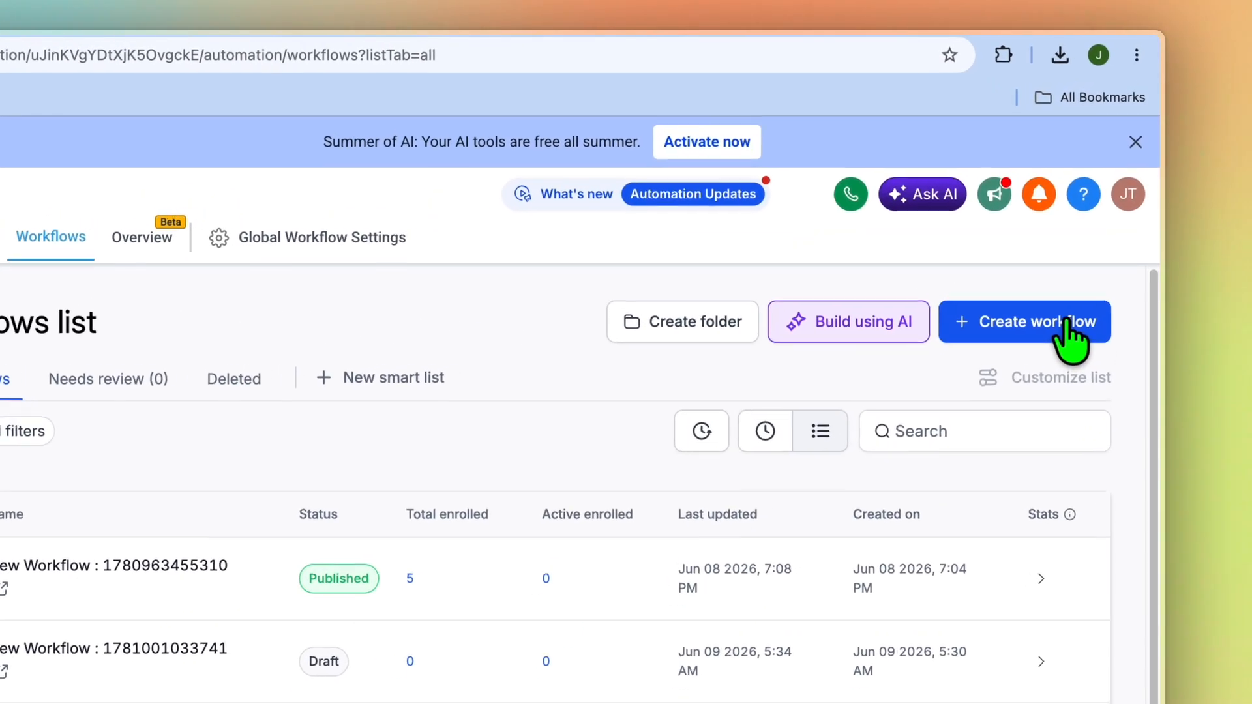
left_click(1101, 241)
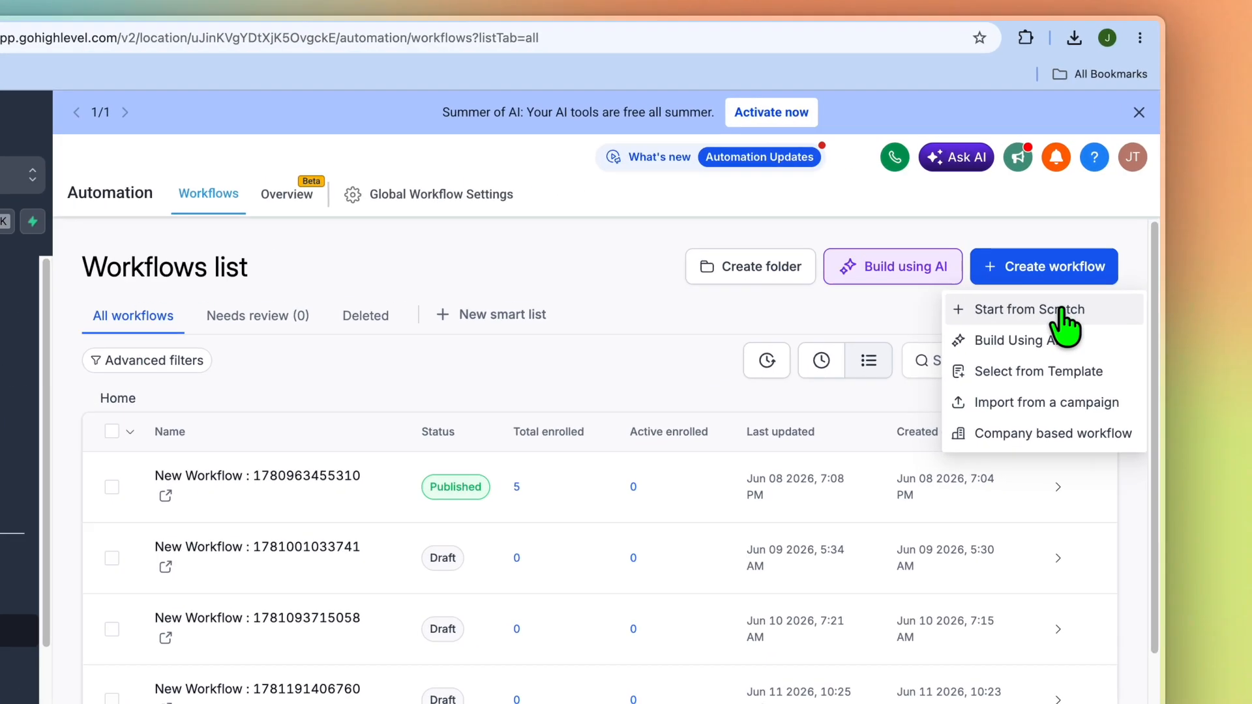
left_click(1081, 279)
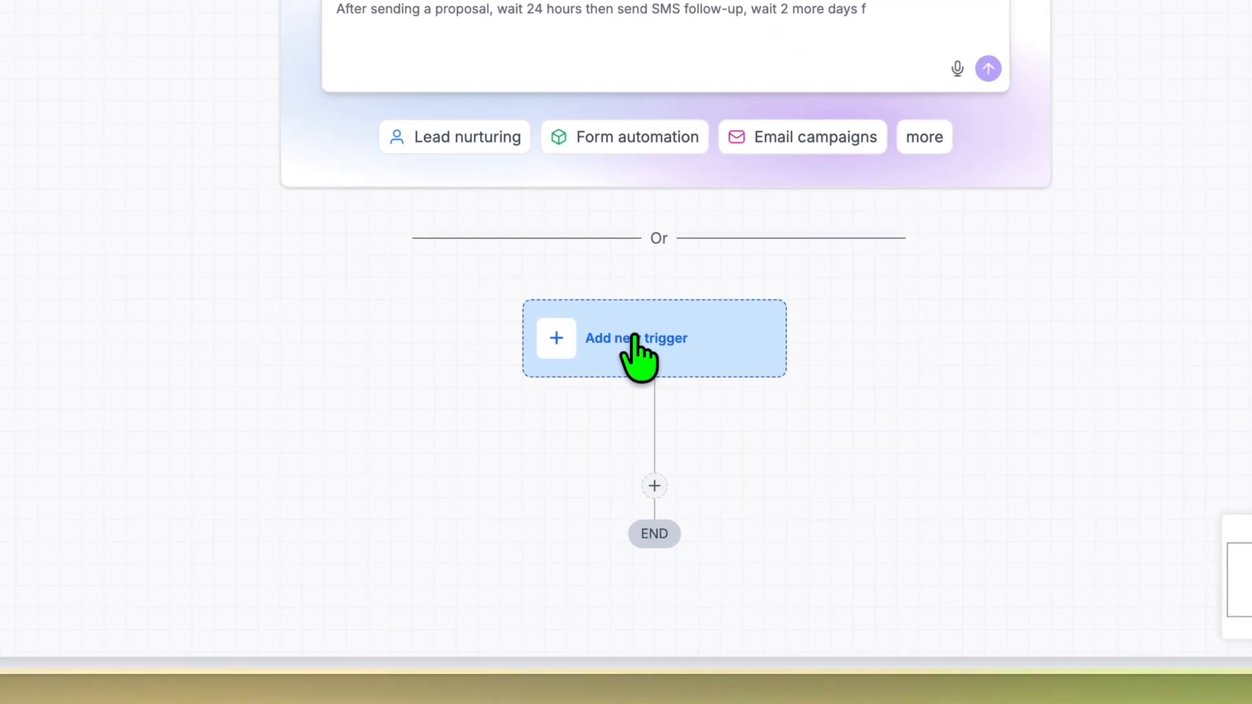
Add a "Form submitted" trigger without filters to the workflow and save it
left_click(629, 449)
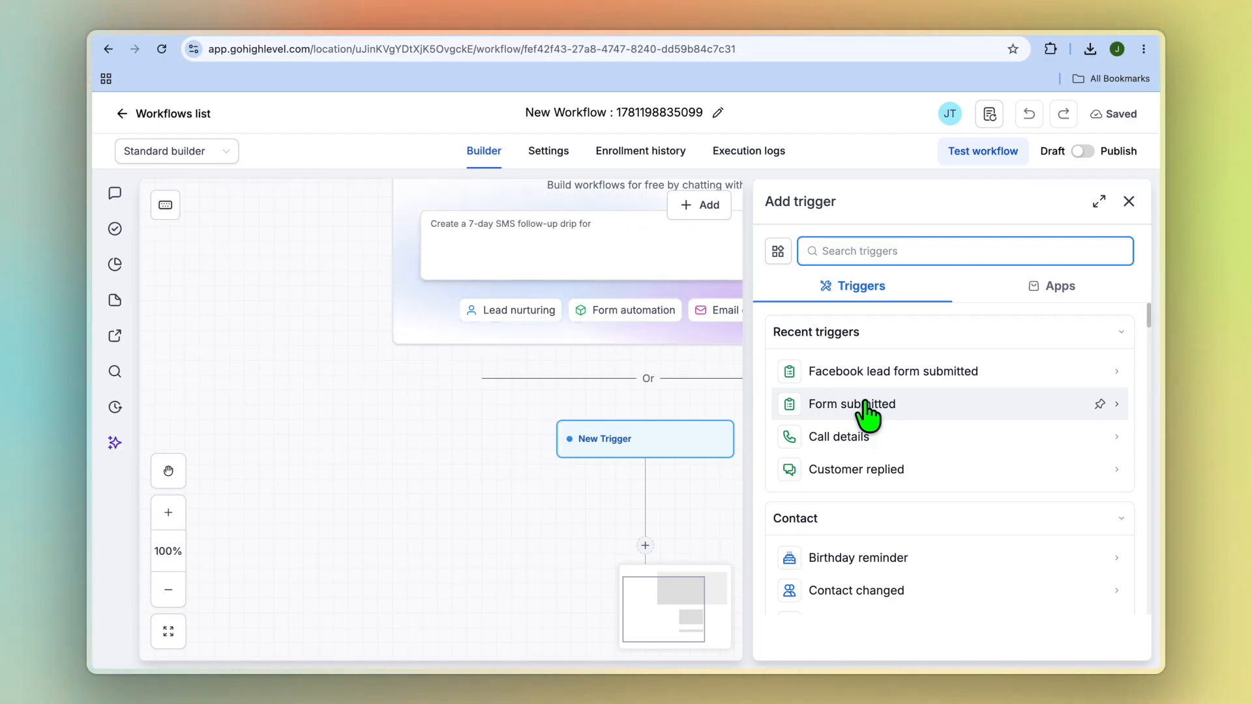
left_click(850, 251)
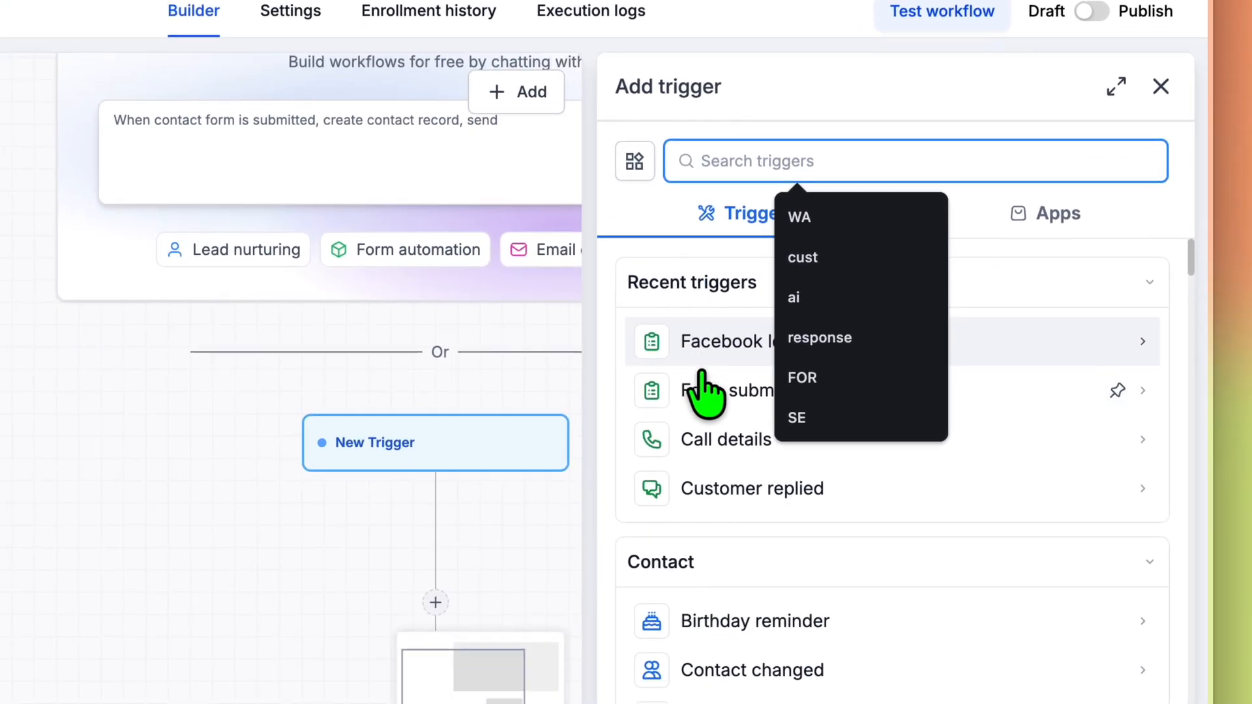
left_click(649, 586)
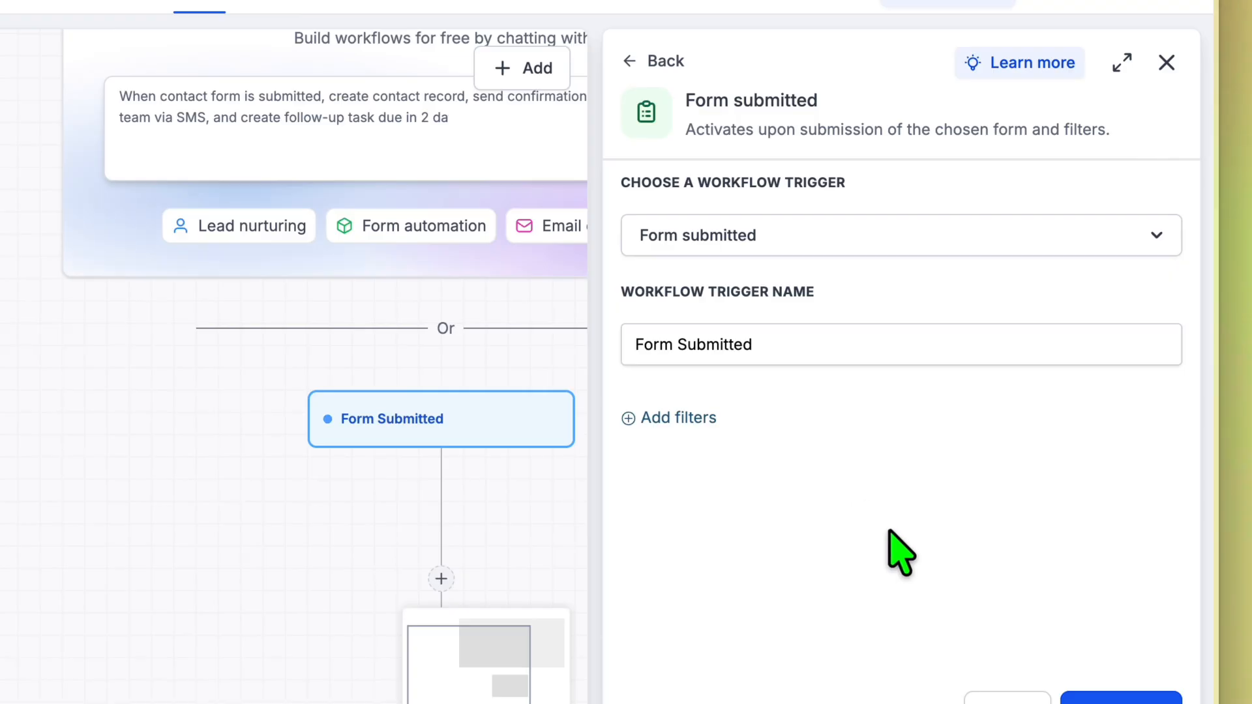
left_click(1117, 696)
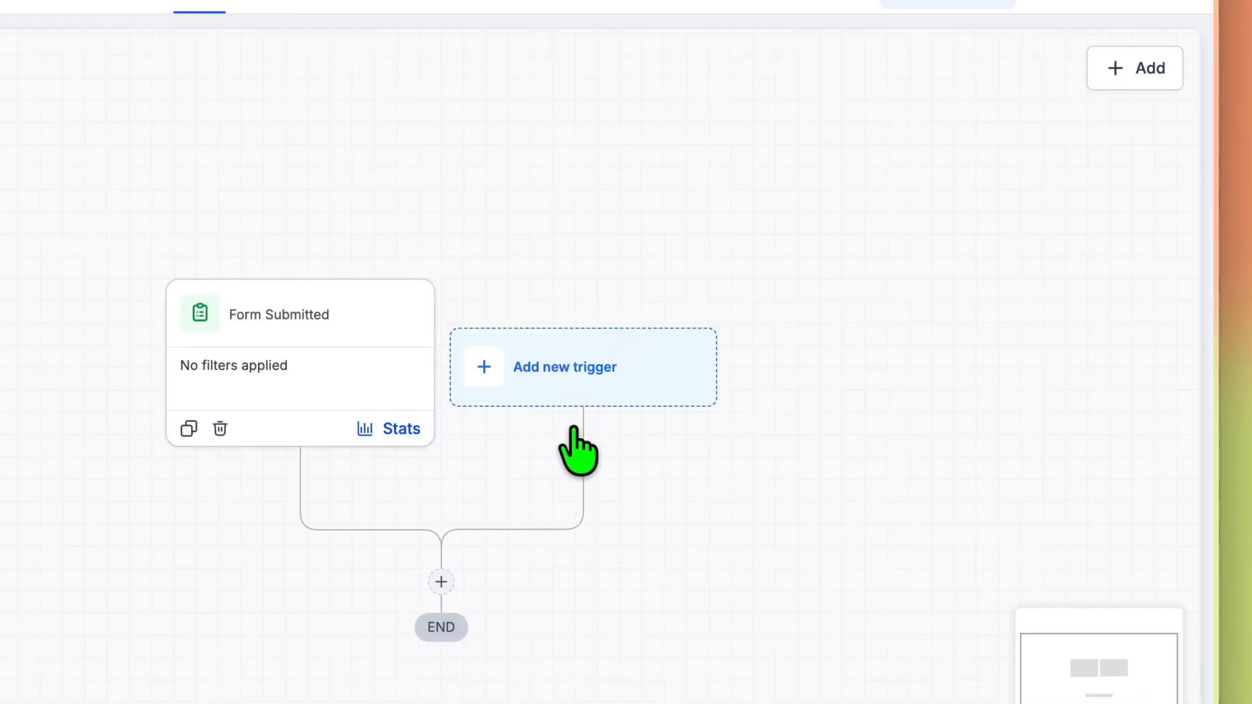
Add a Send SMS action below the Form Submitted trigger, leave its message empty and return to the workflows list
left_click(441, 581)
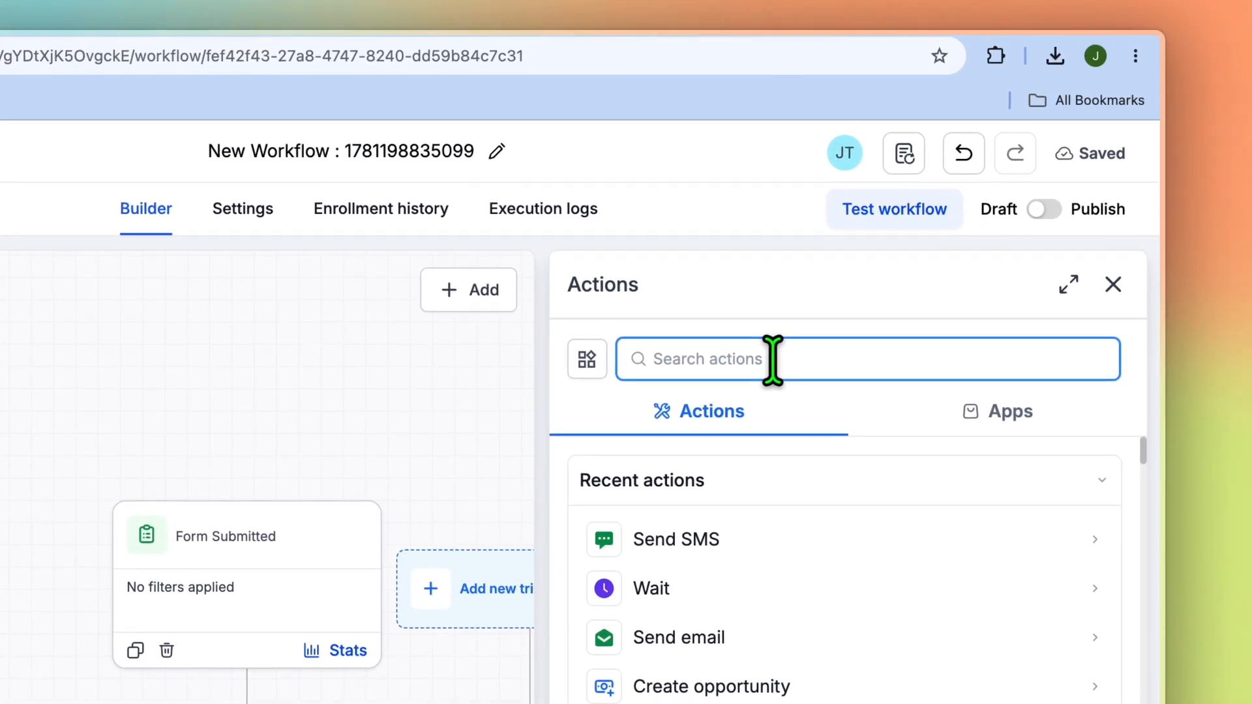
left_click(683, 548)
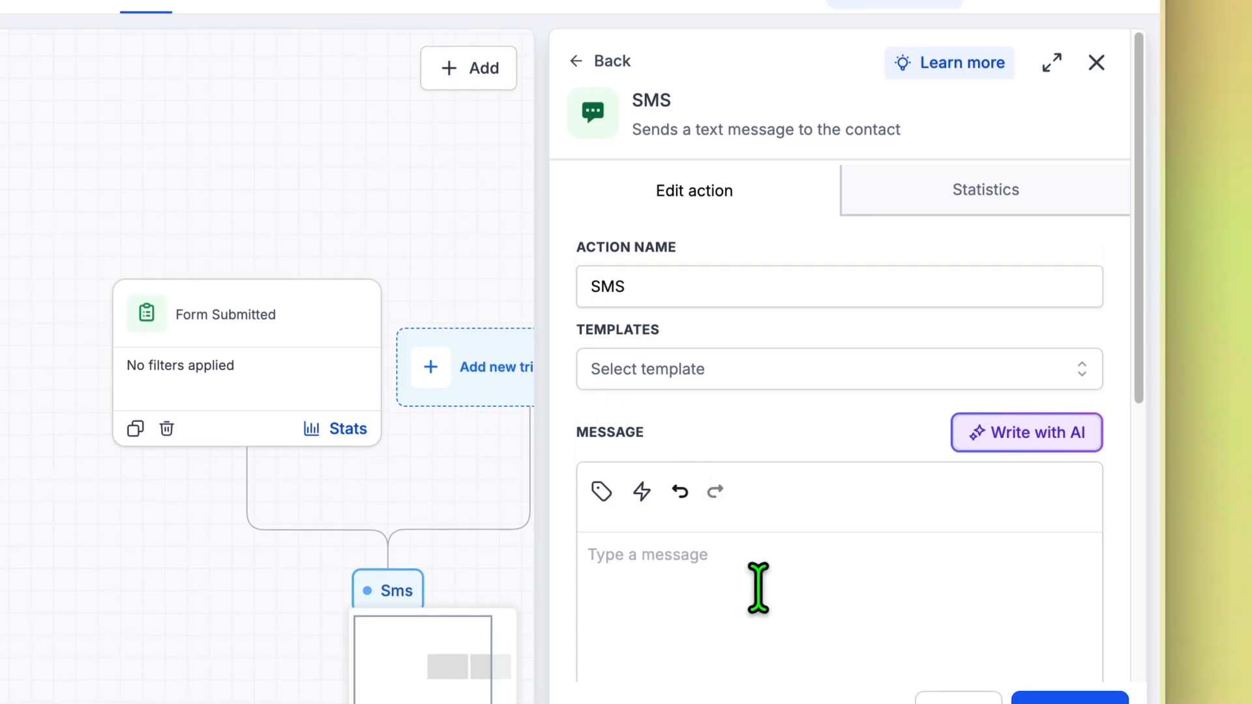
left_click(699, 569)
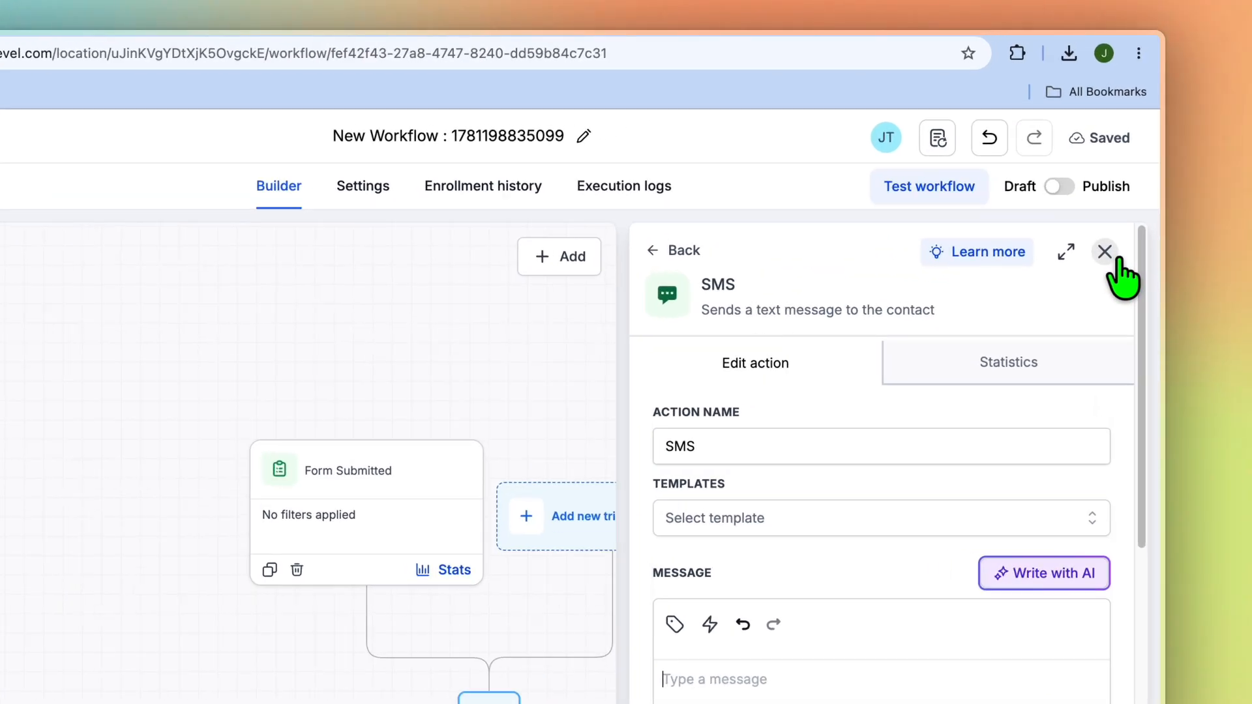
left_click(1117, 201)
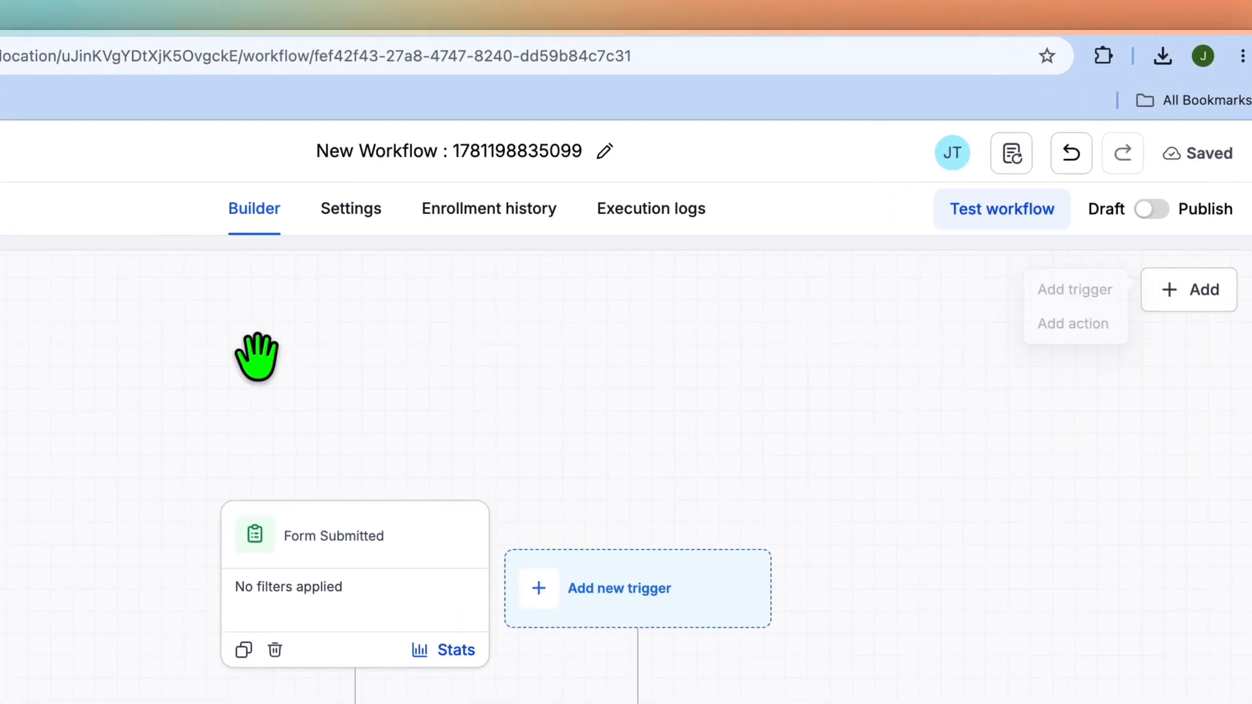
left_click(2, 150)
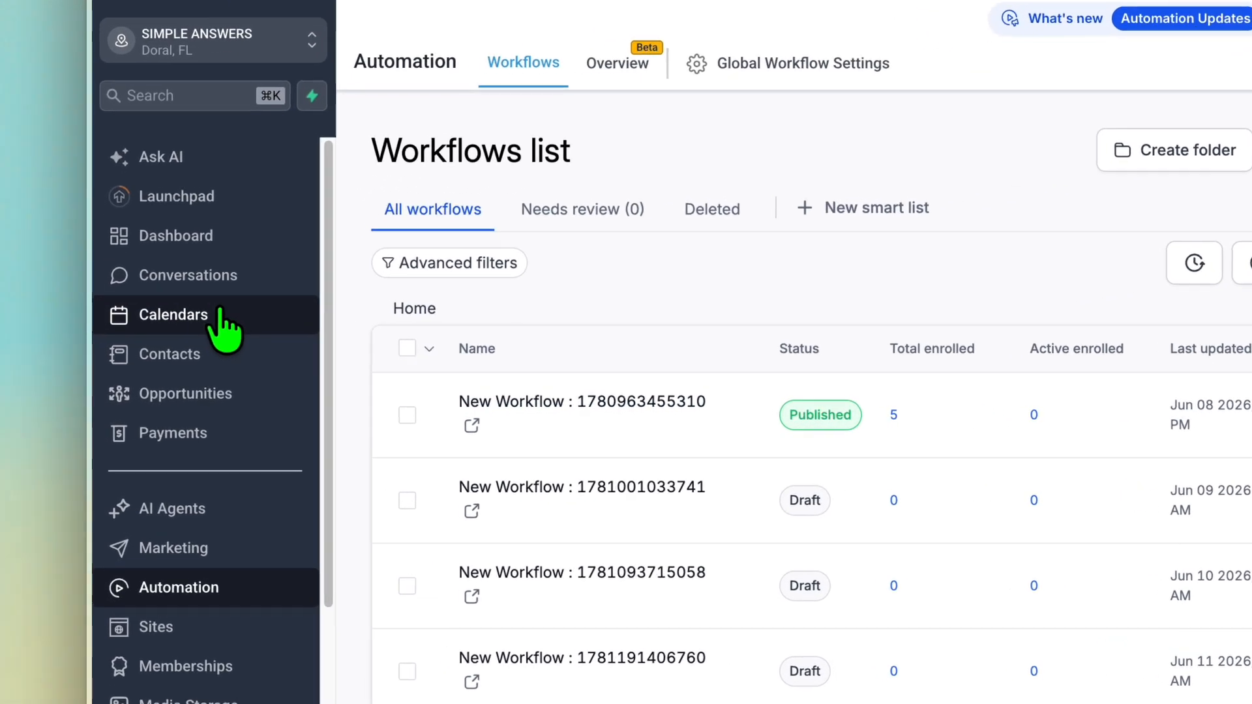
Examine the third-party calendar connection options in the calendar settings
left_click(175, 346)
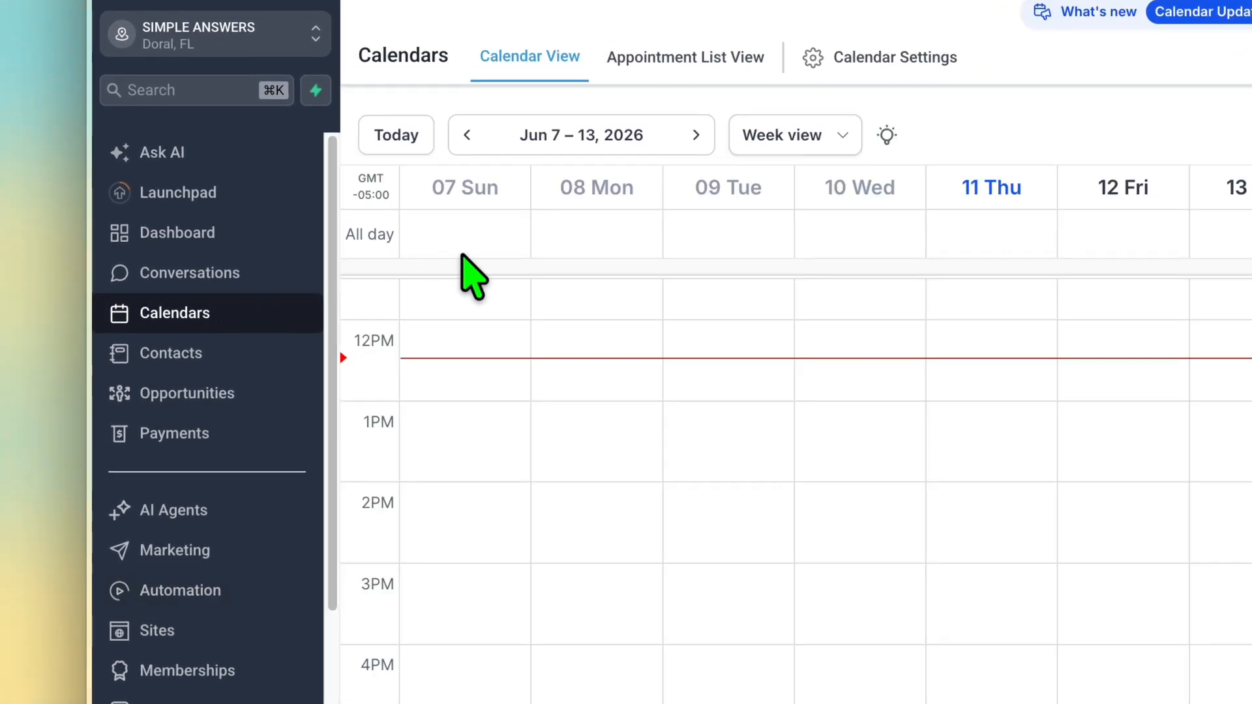
left_click(852, 75)
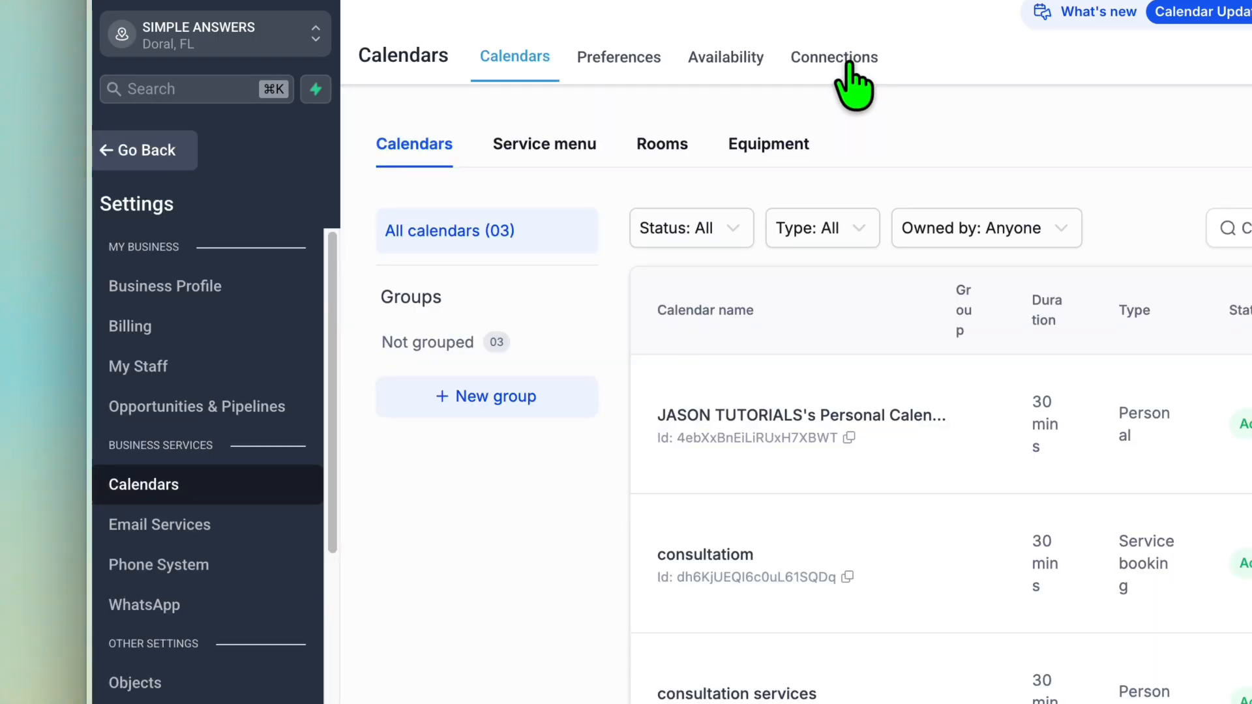
left_click(848, 64)
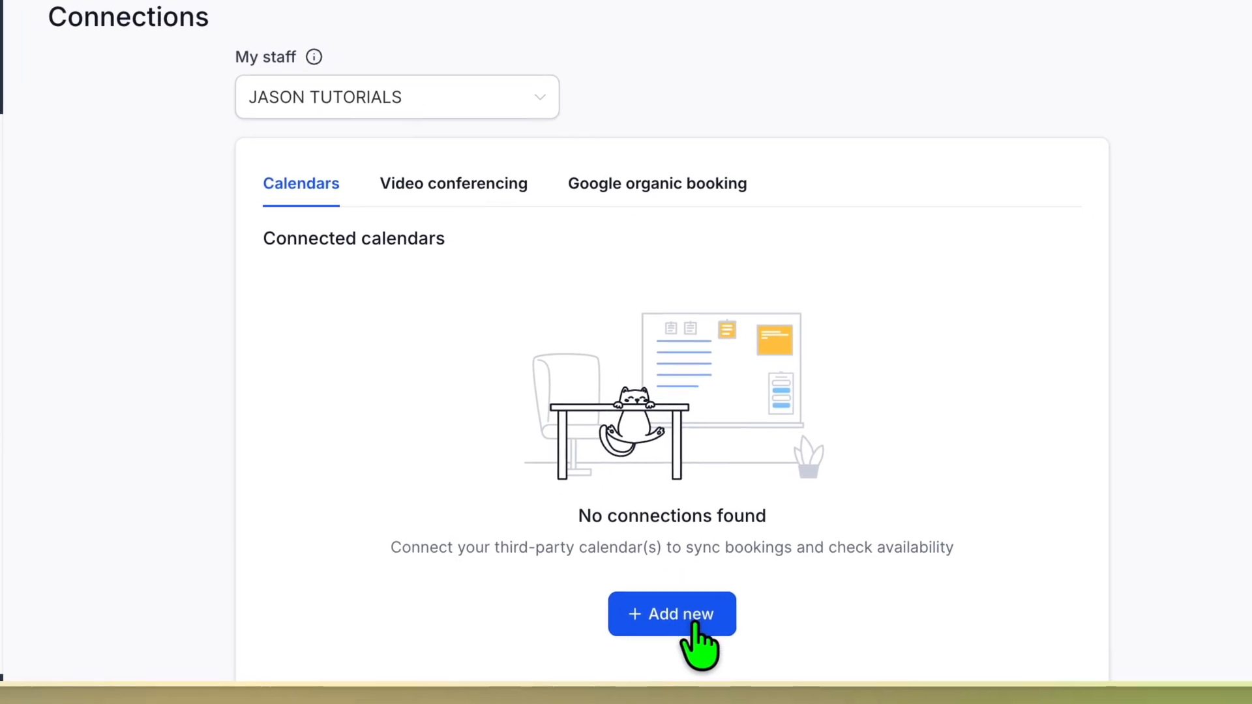
left_click(683, 616)
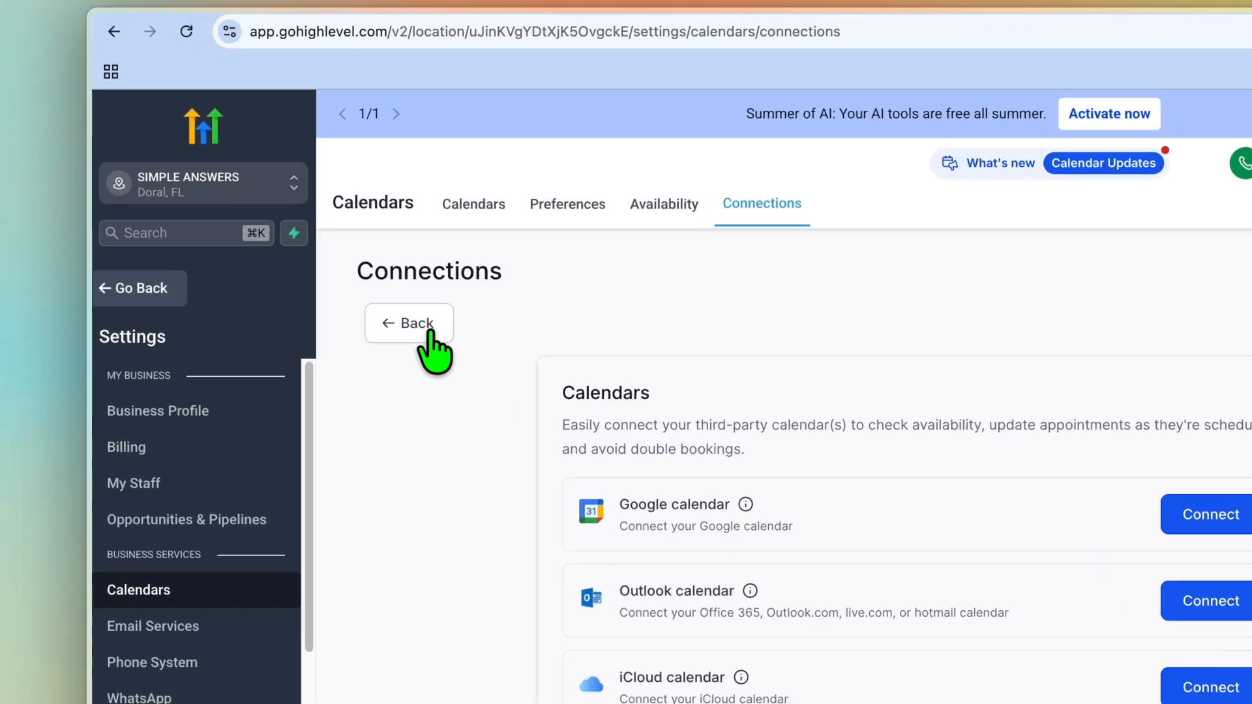
left_click(429, 333)
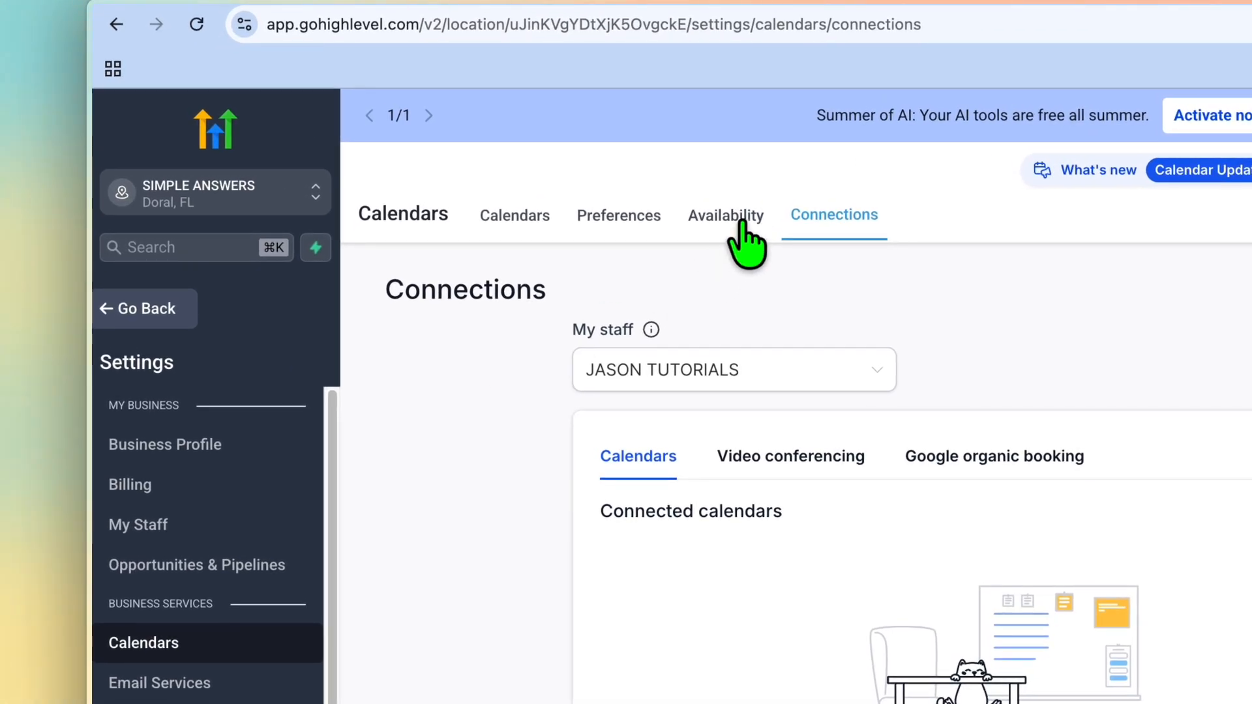
Start a new calendar of the Service booking type from the calendars list
left_click(506, 212)
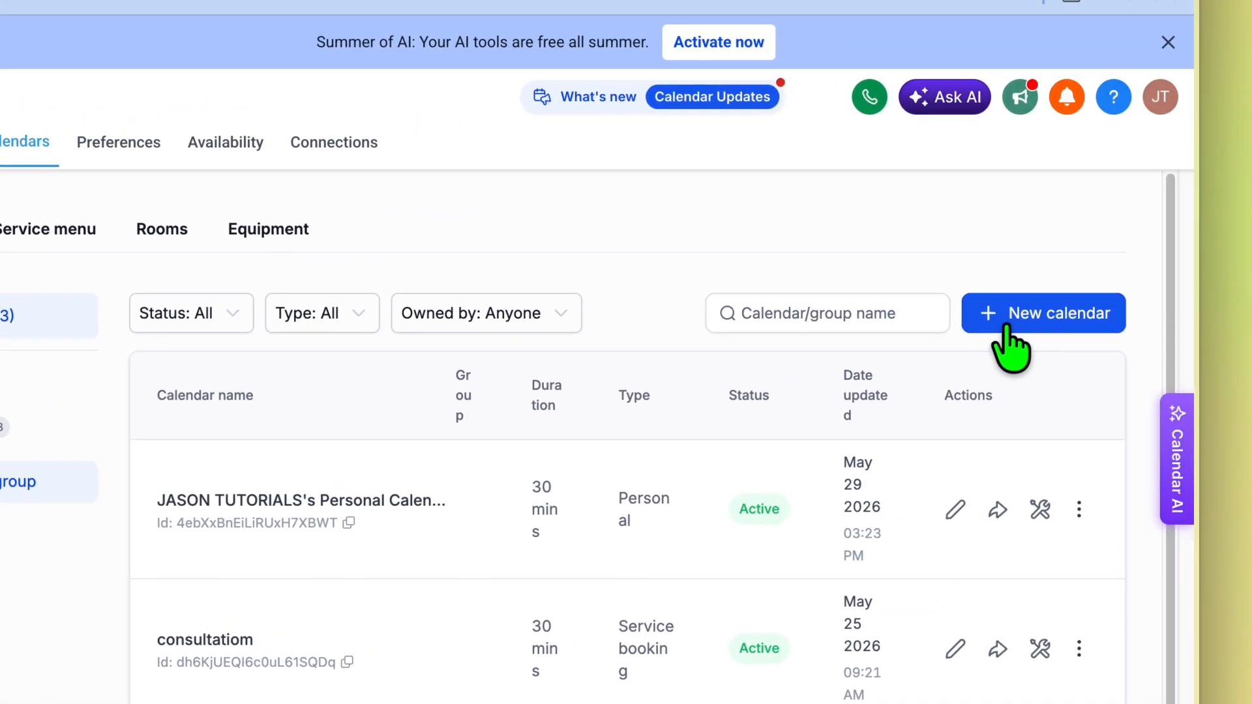
left_click(1251, 208)
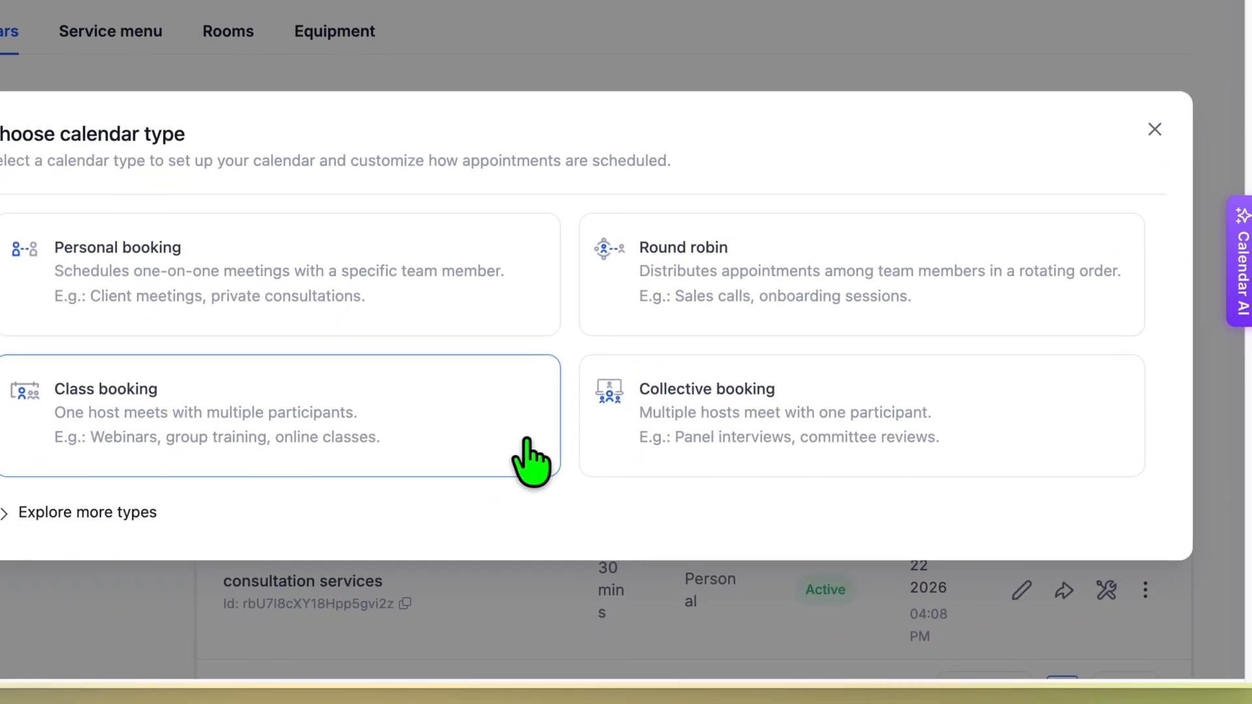
left_click(39, 512)
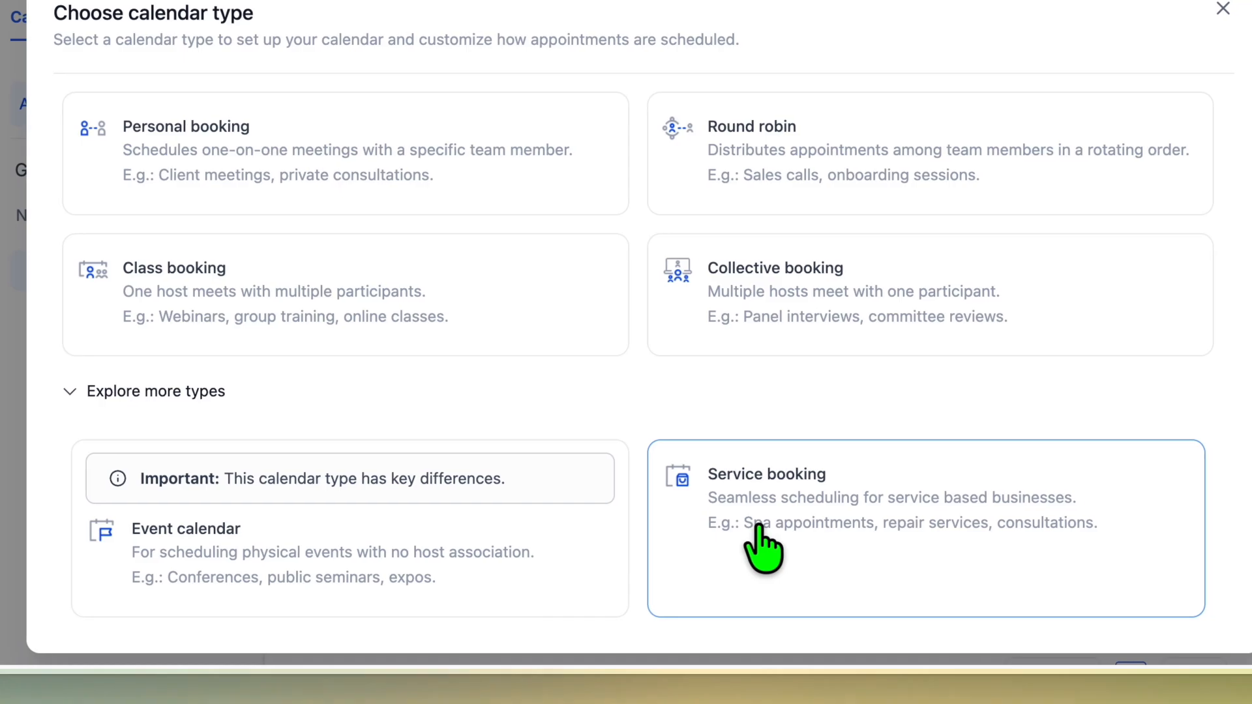
left_click(1116, 515)
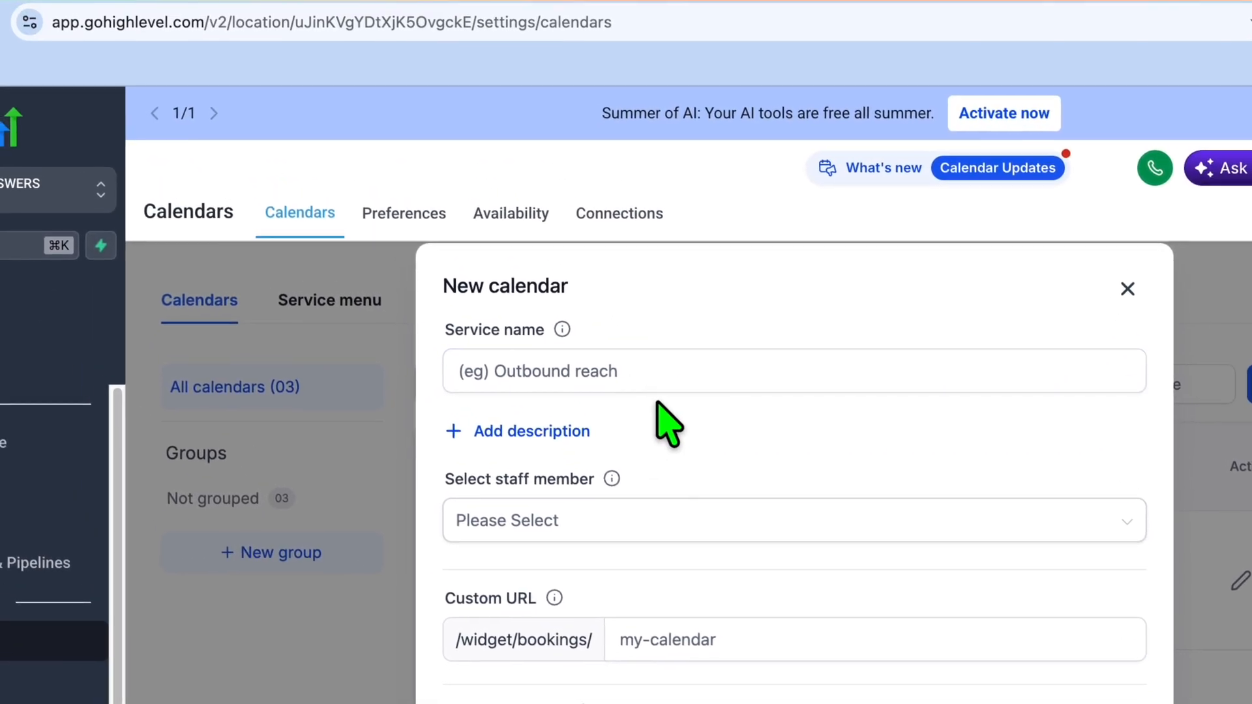
Assign the first listed staff member to the new service booking calendar
left_click(656, 384)
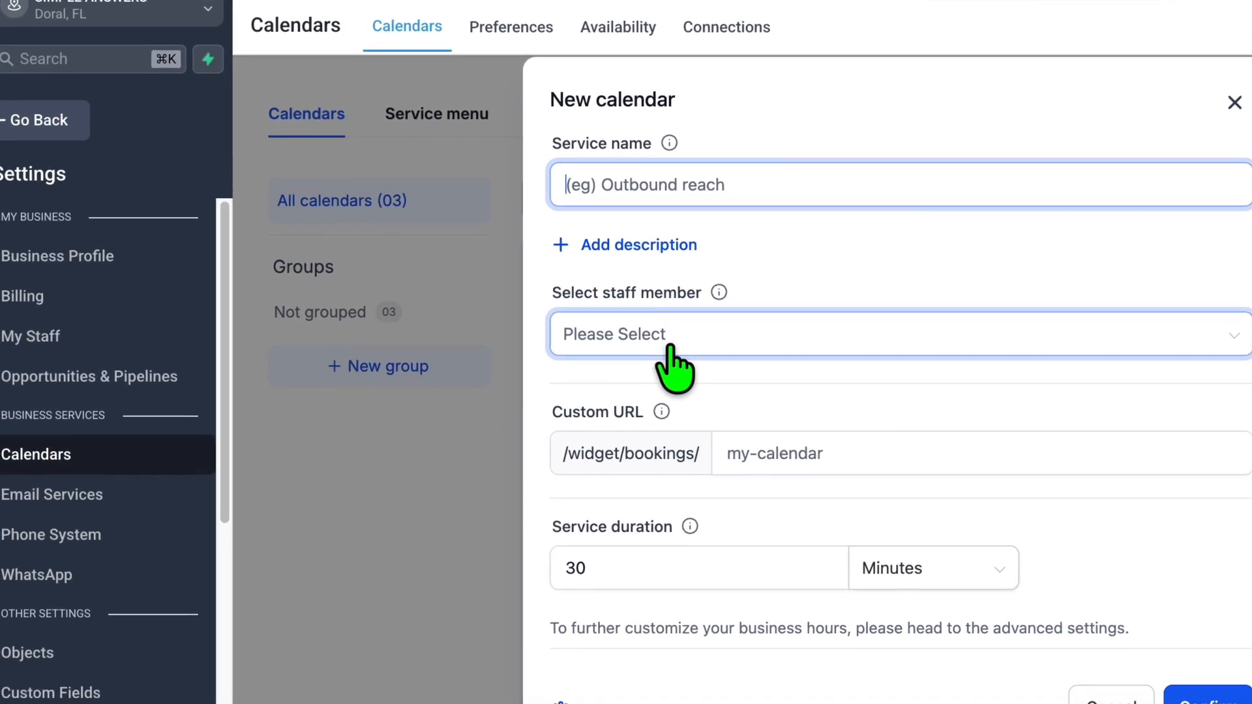
left_click(540, 526)
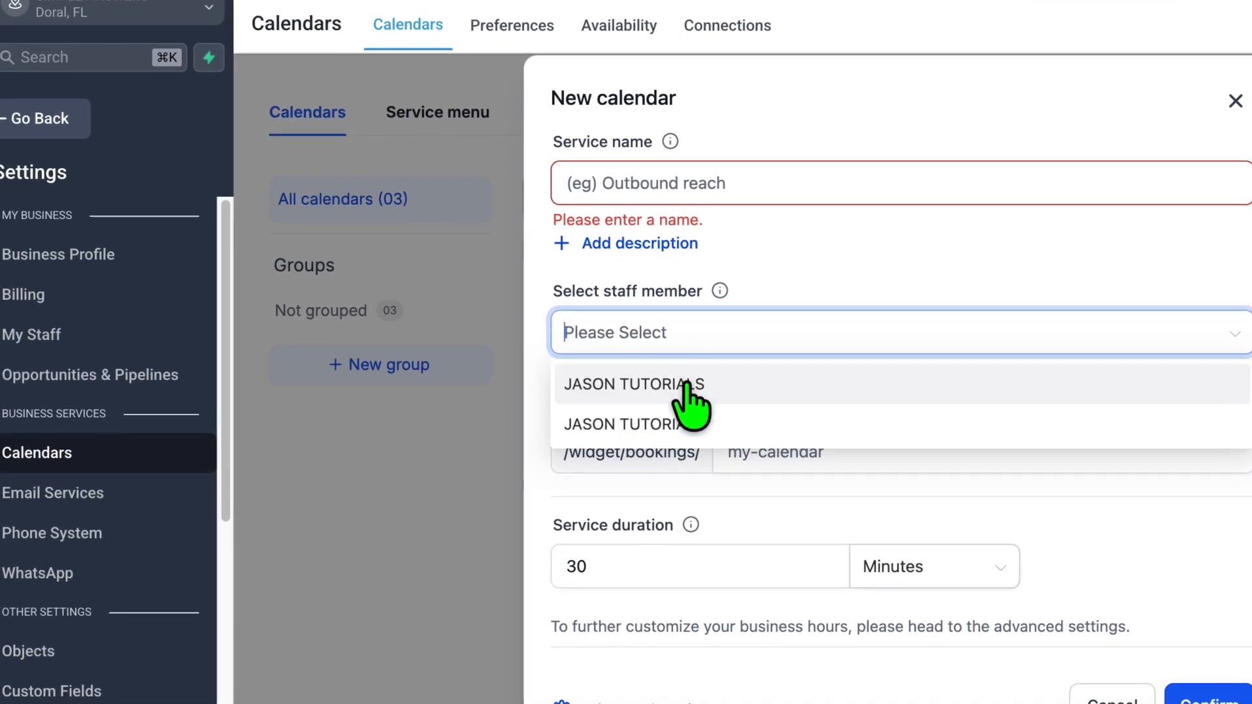
left_click(686, 388)
left_click(731, 518)
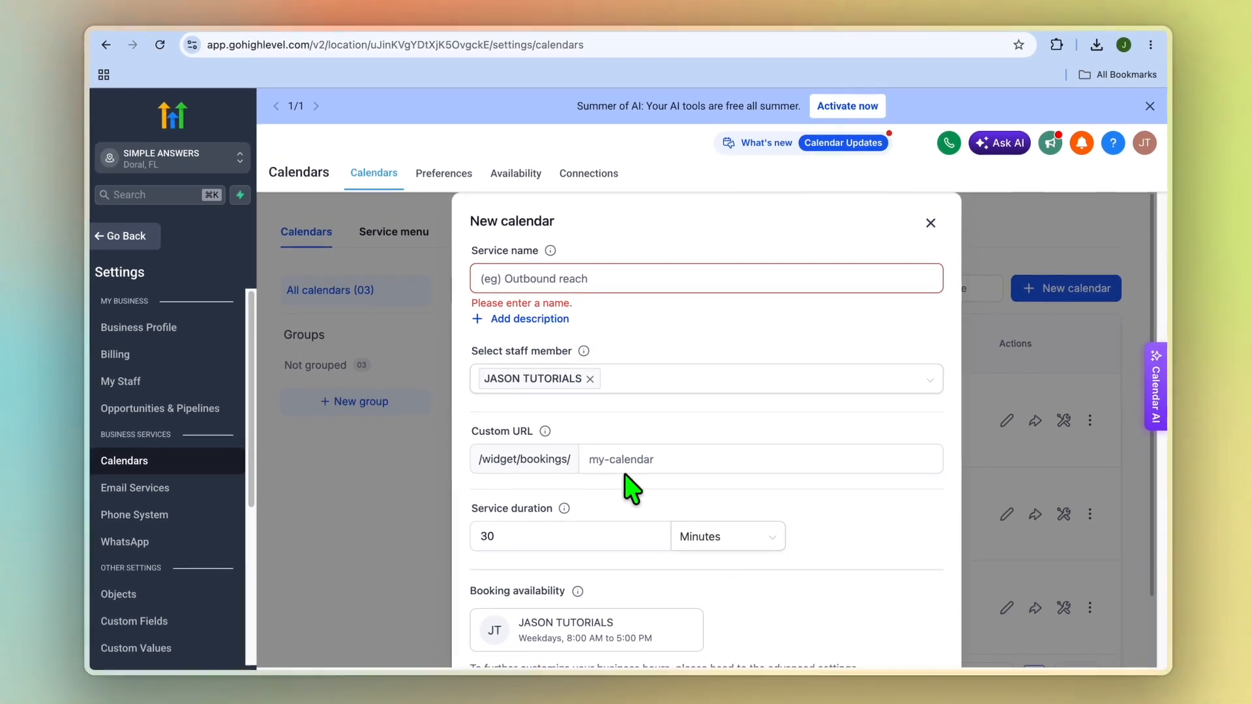
left_click(585, 529)
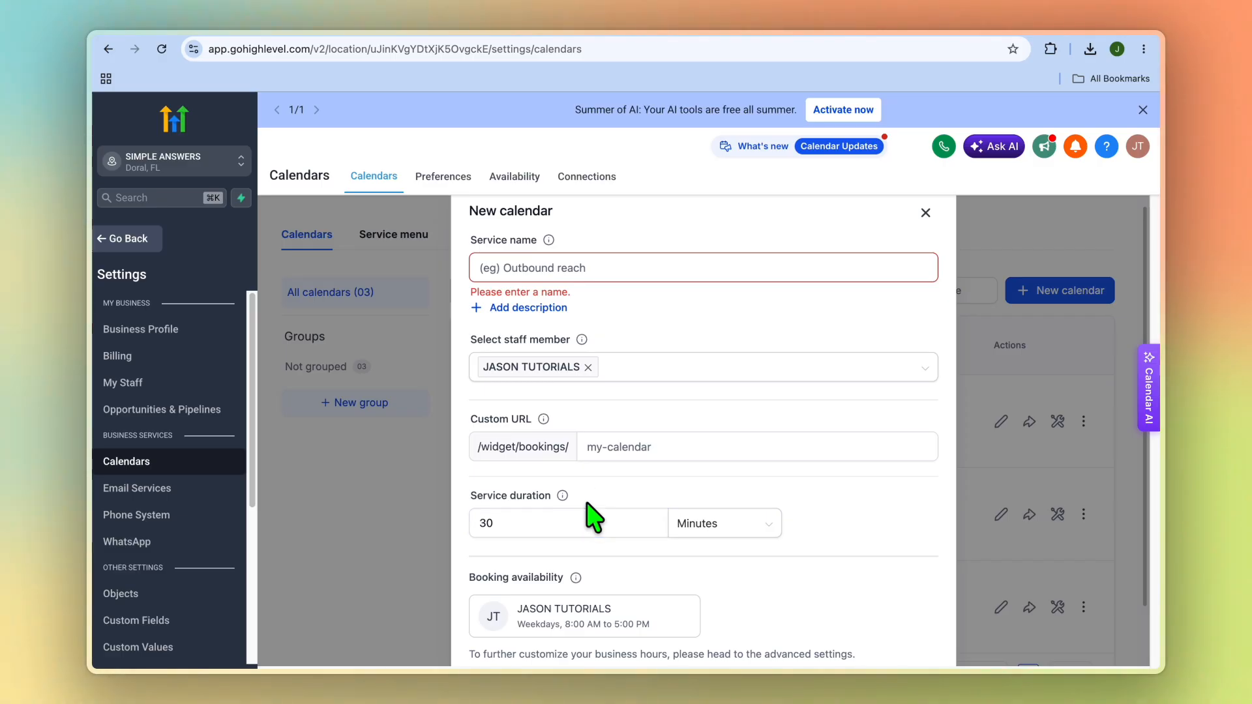
left_click(578, 526)
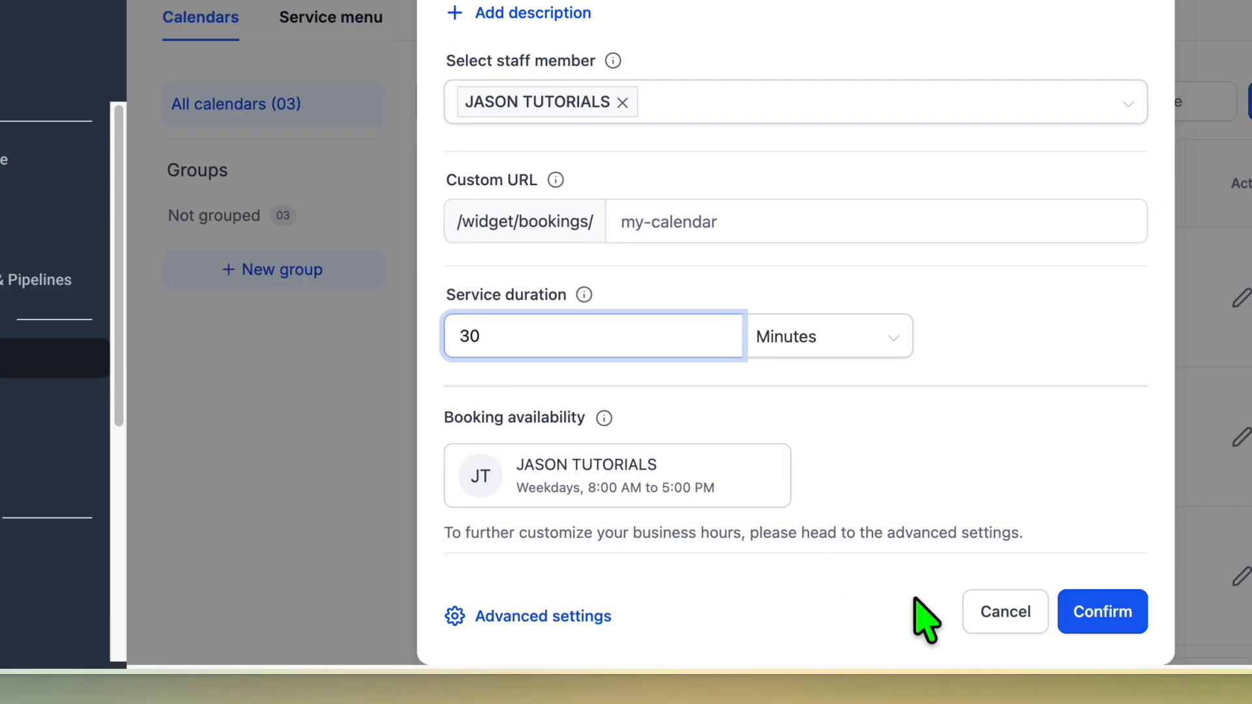
Examine the new calendar's service details and availability in the advanced settings, then return to the calendars list without saving
left_click(582, 616)
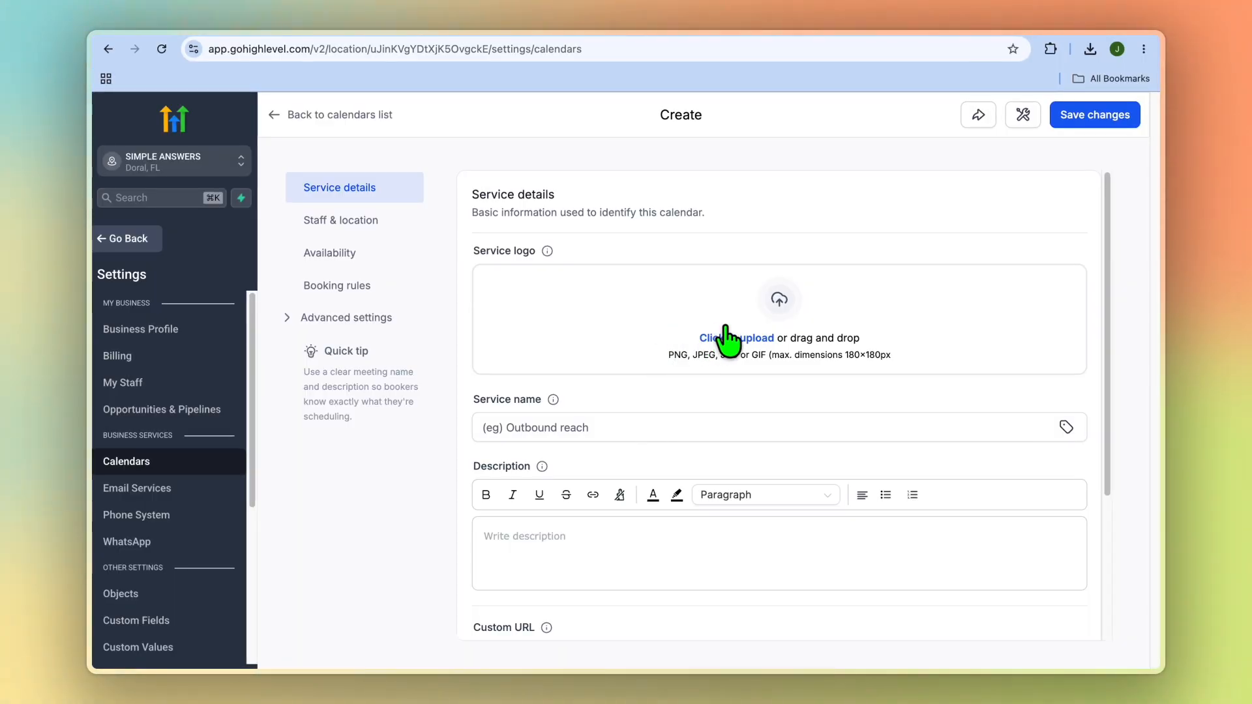
scroll(571, 479, "down", 2)
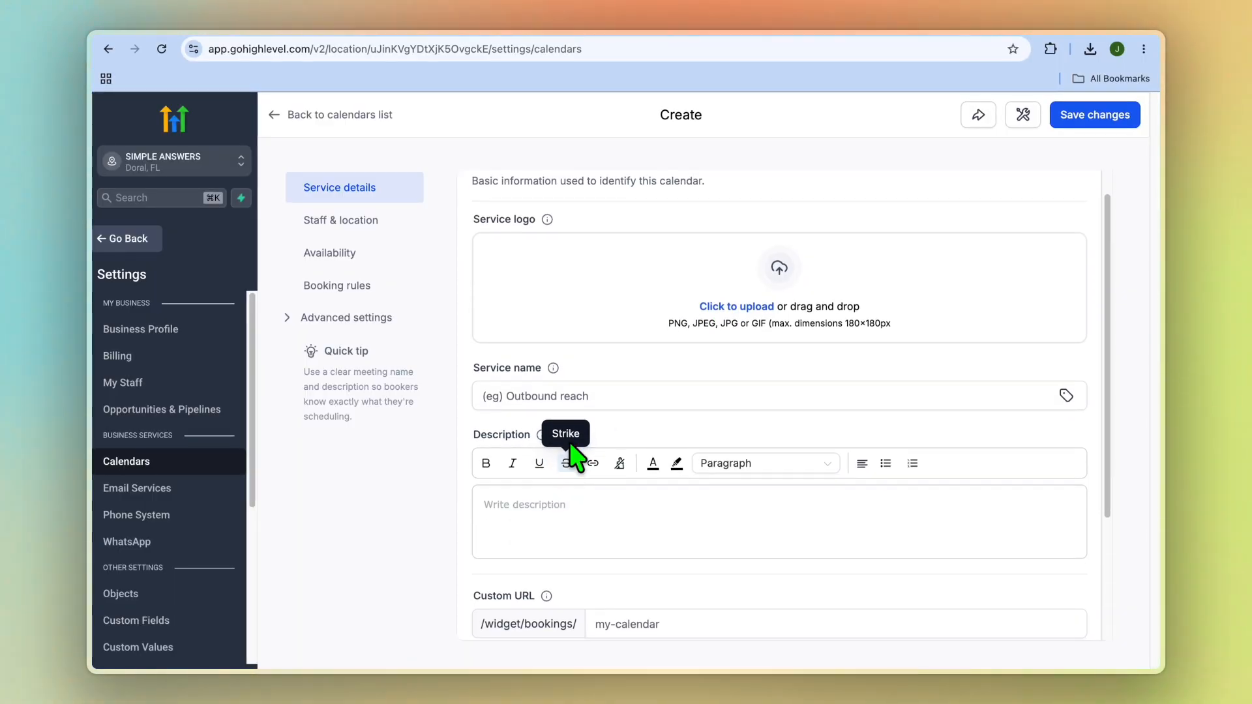
left_click(568, 391)
scroll(609, 415, "down", 3)
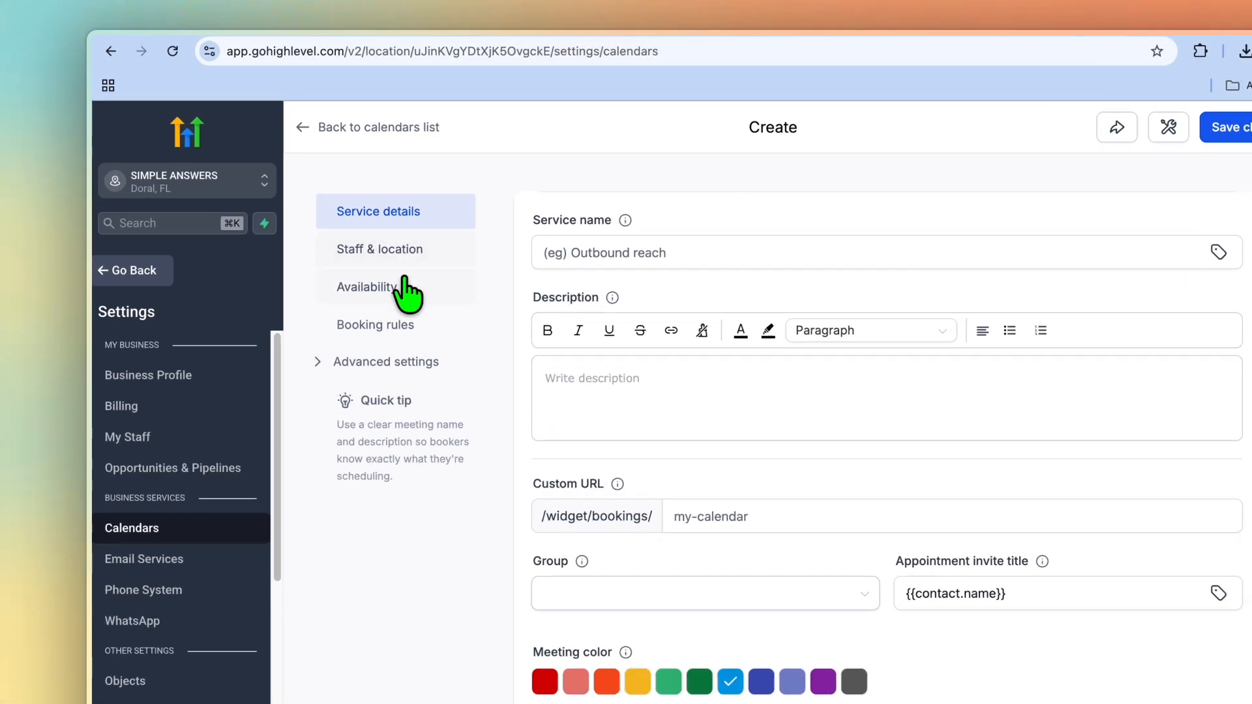
double_click(362, 253)
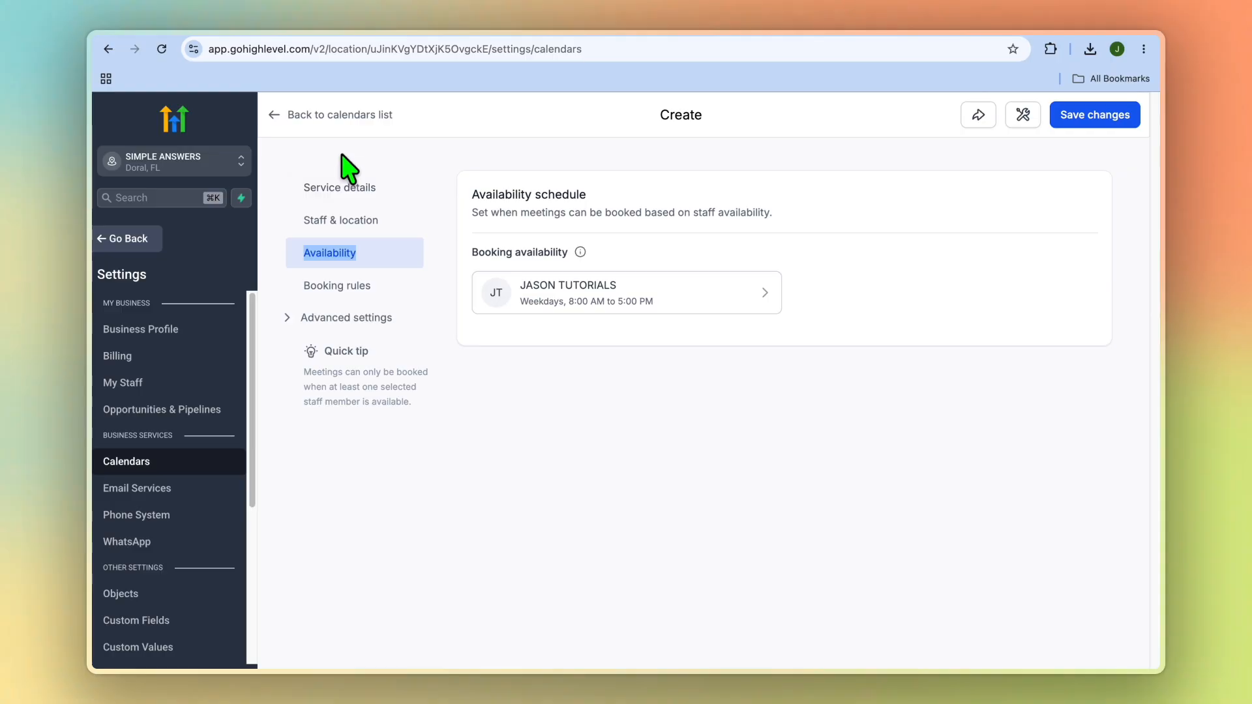
left_click(290, 115)
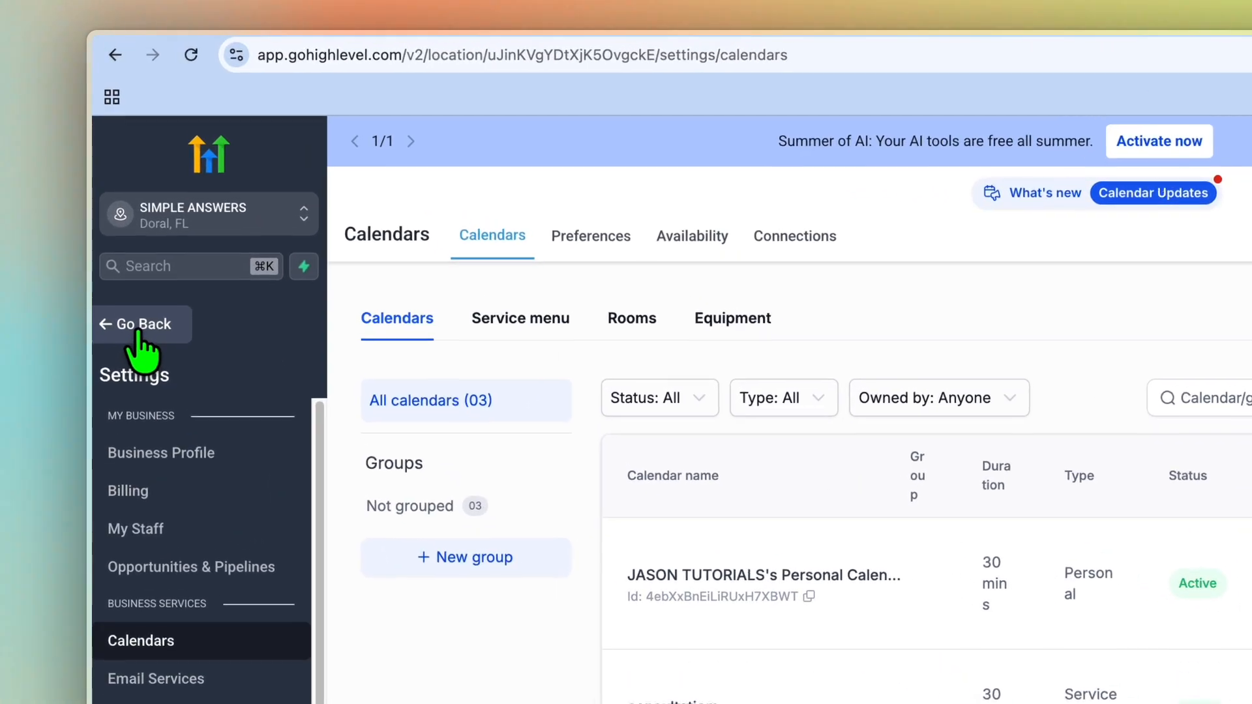
Leave the calendar settings and open the workflow template library from Automation
left_click(138, 328)
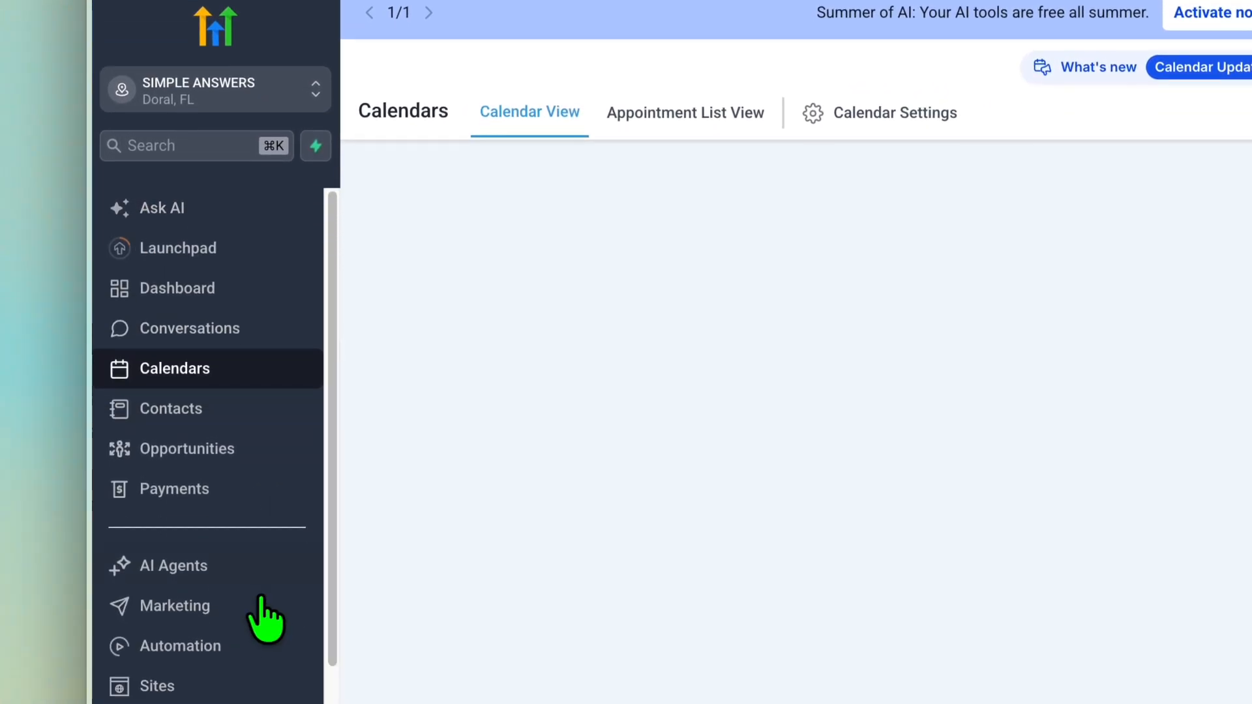
left_click(203, 565)
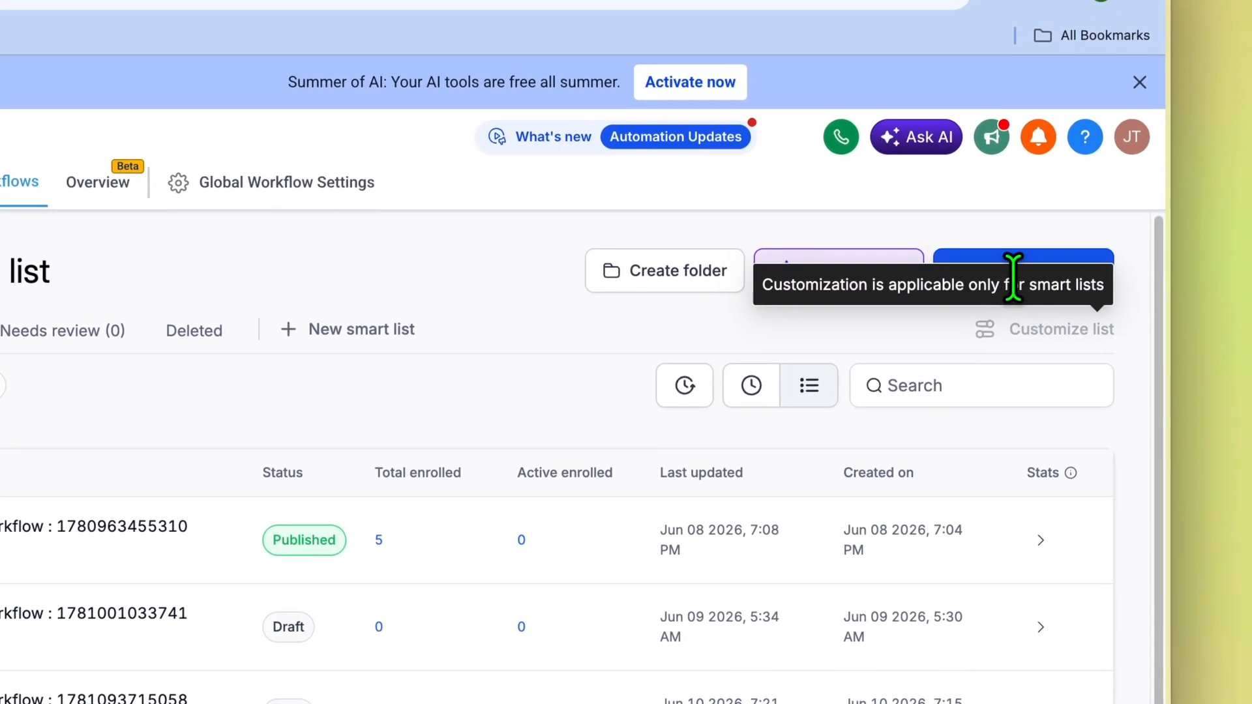
left_click(971, 261)
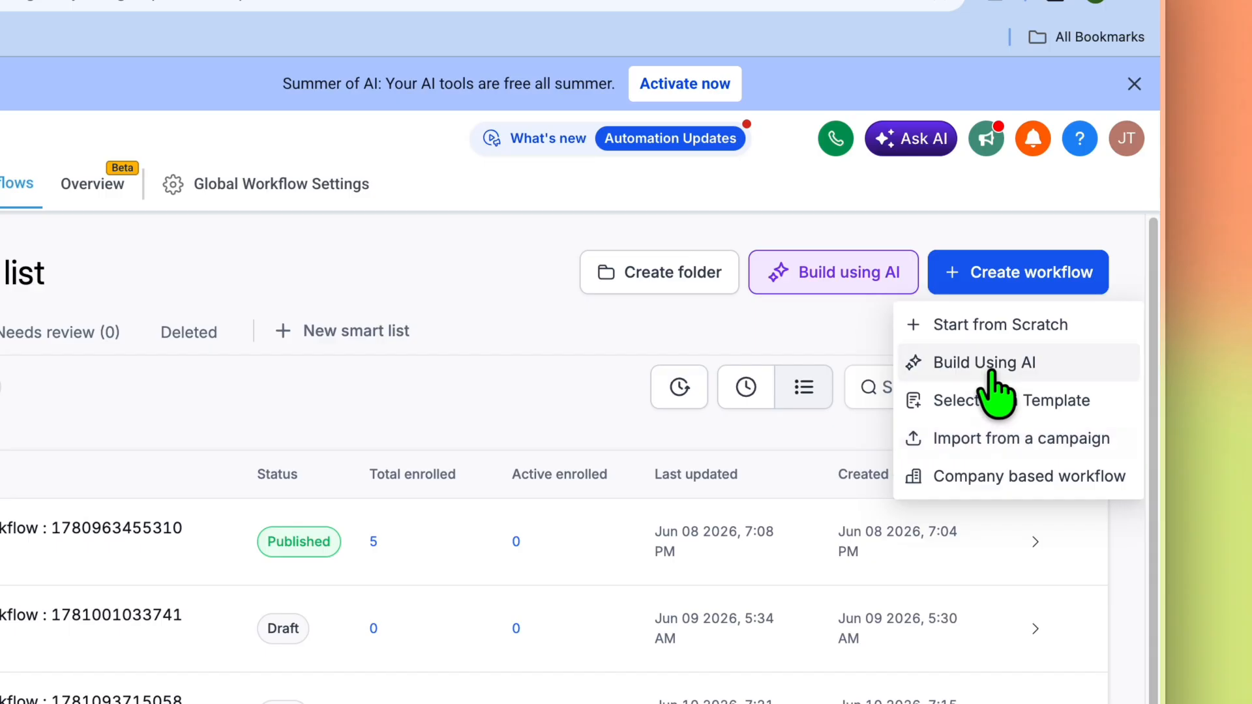
left_click(1009, 403)
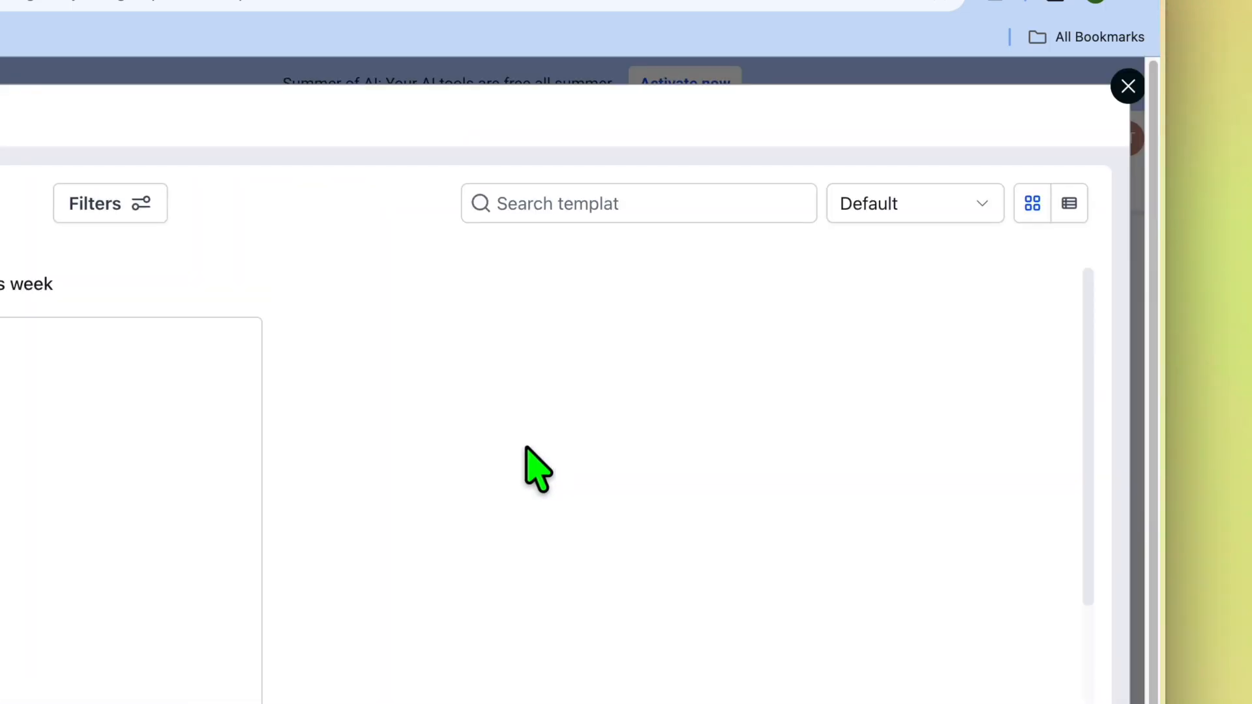
Preview the "Recipe - Appointment Confirmation + Reminder" template, close it unchosen and show the workflow creation options
mouse_move(38, 566)
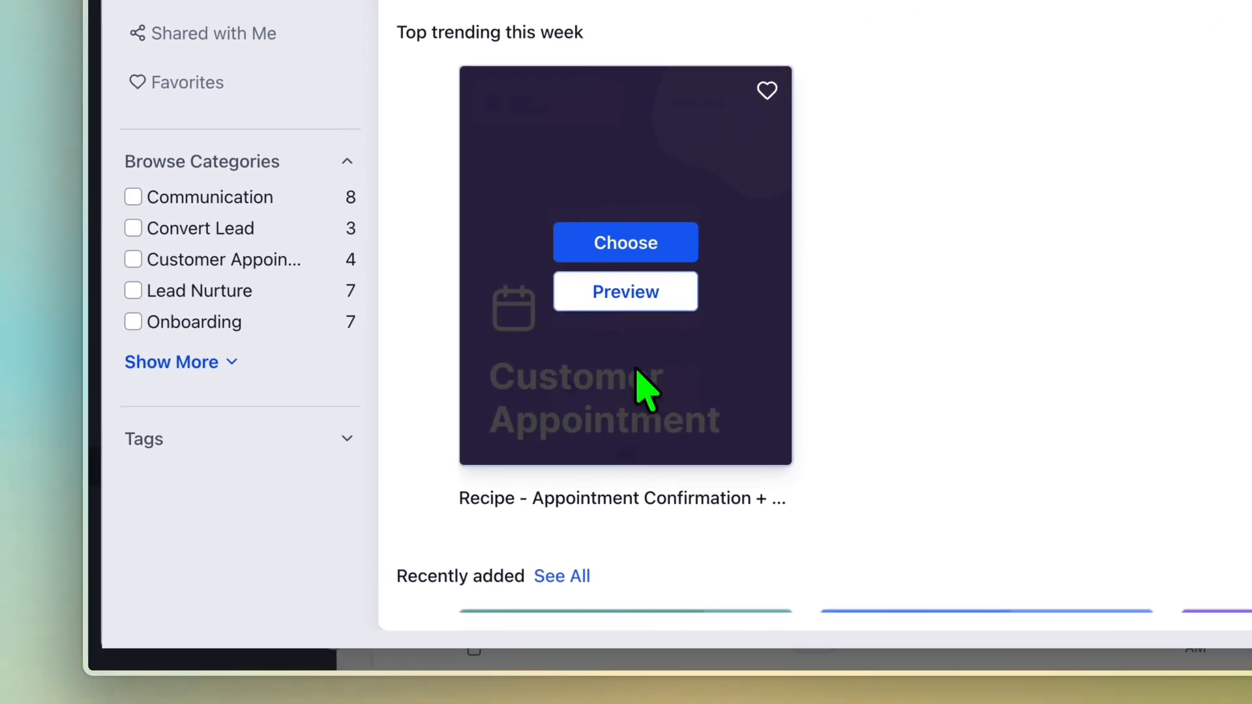
left_click(642, 296)
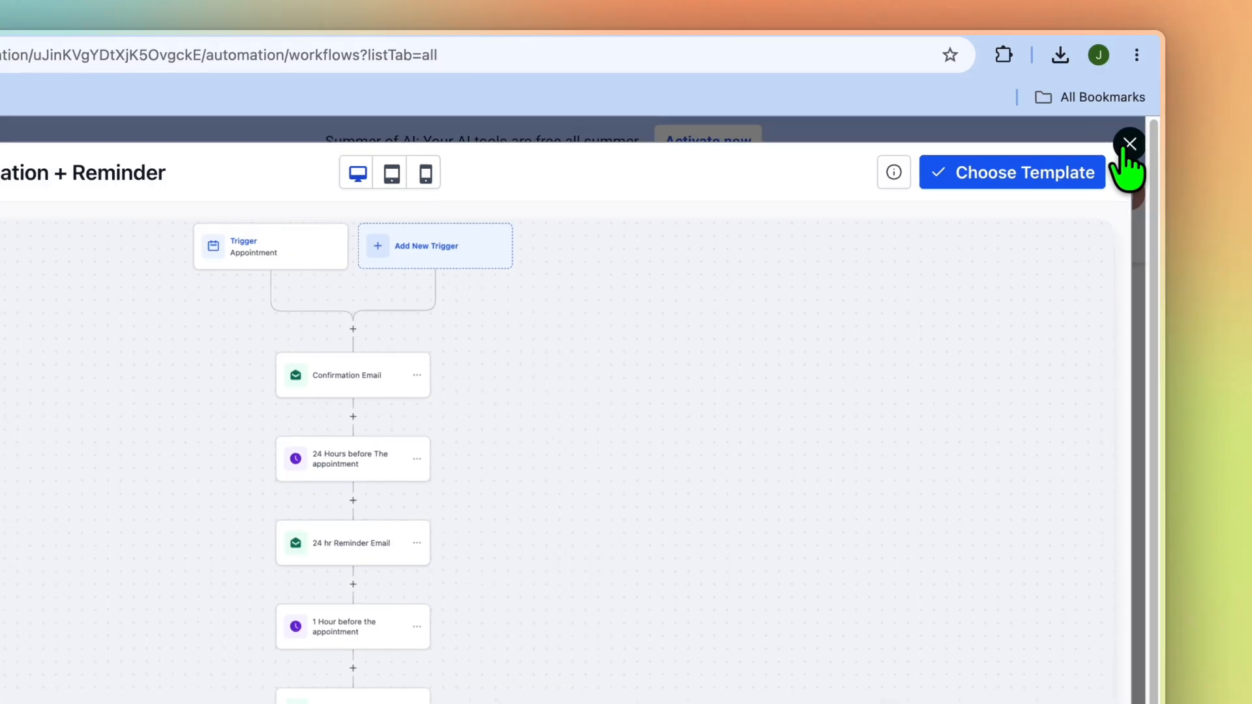
left_click(1128, 144)
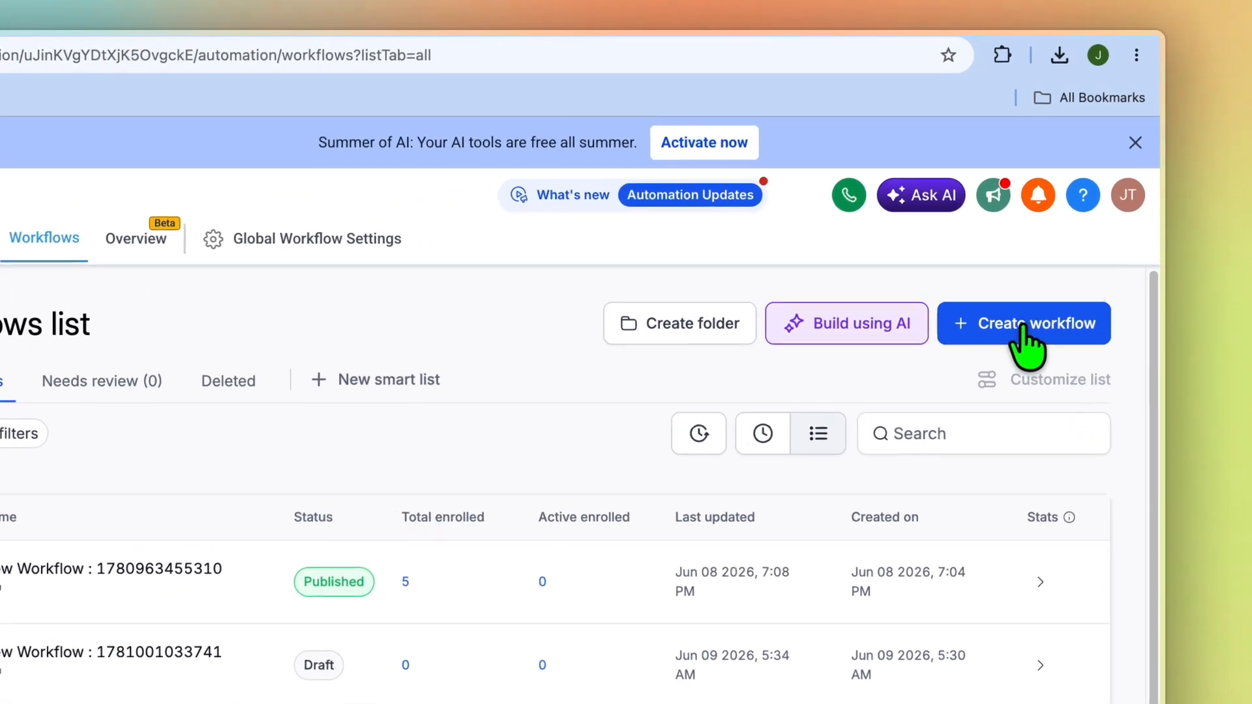
left_click(1065, 236)
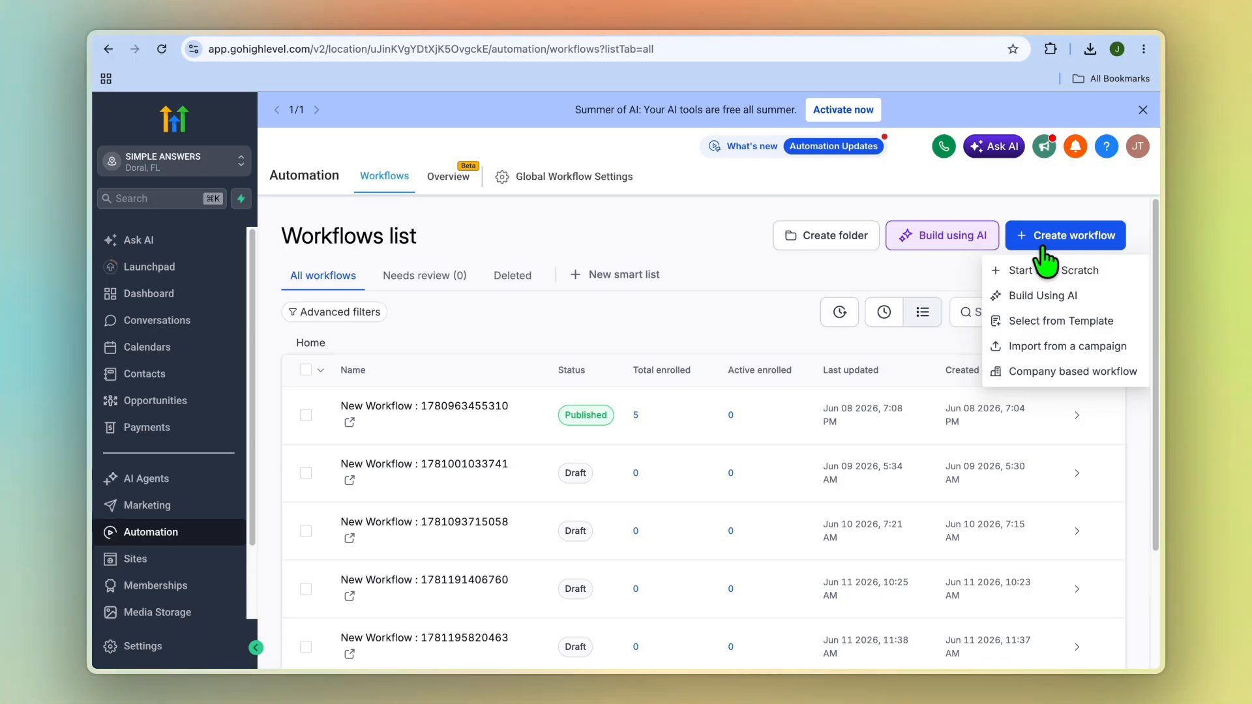
Open the Reviews page of the Reputation section
scroll(196, 580, "down", 3)
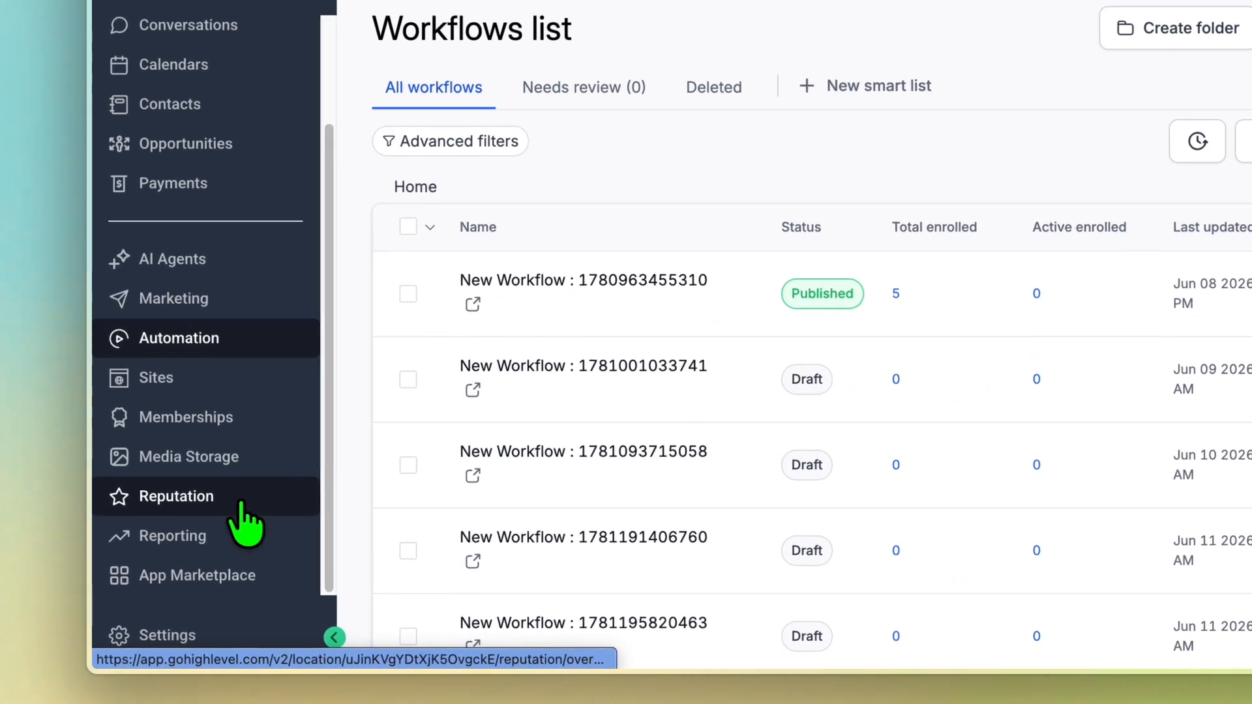
left_click(193, 559)
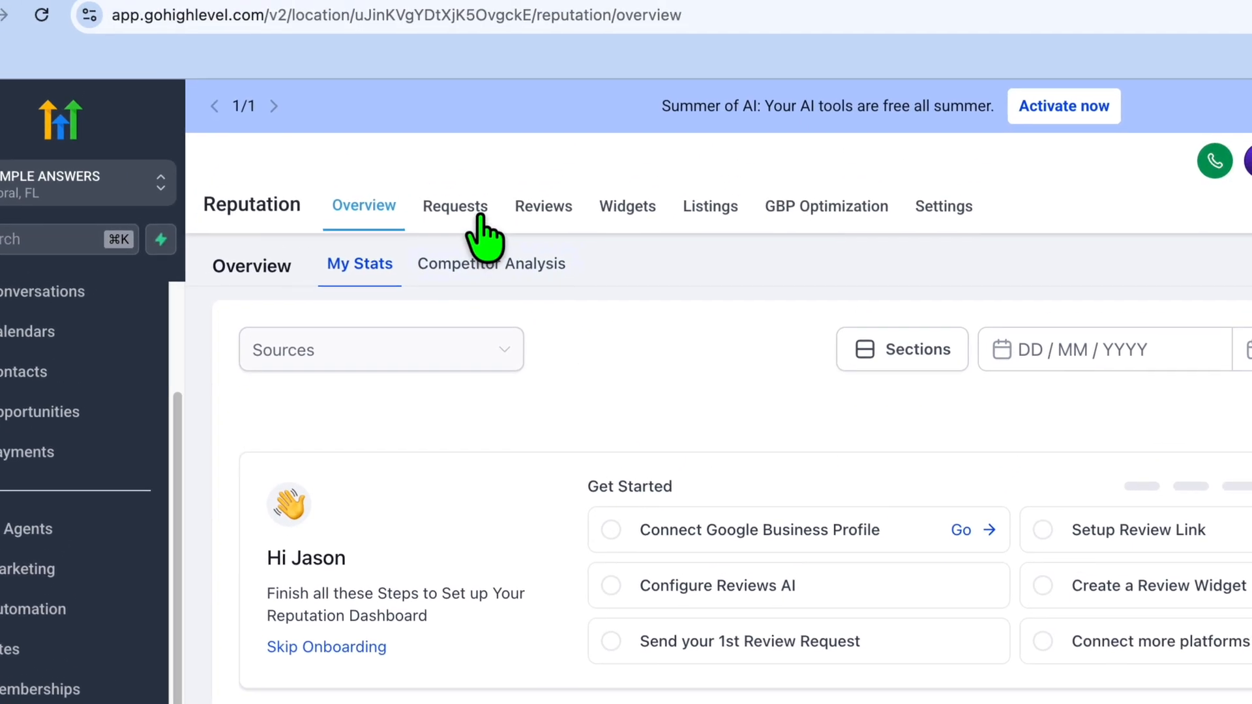
left_click(527, 207)
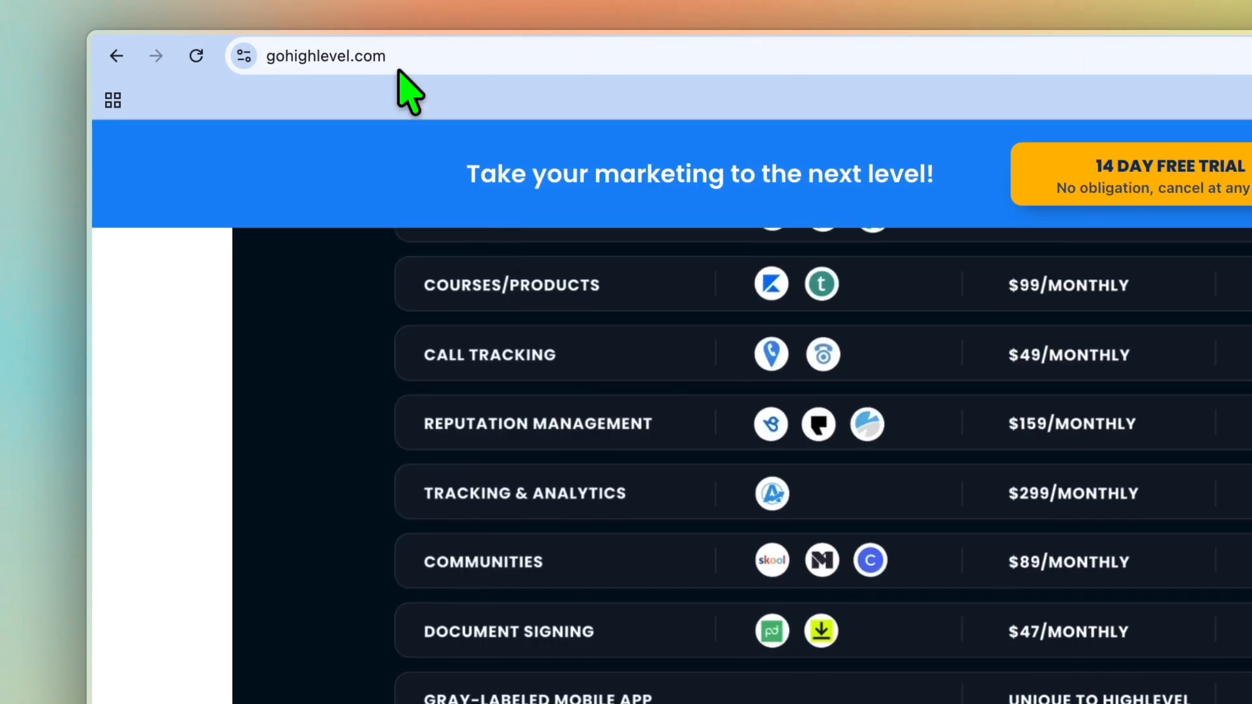
Examine the gohighlevel.com homepage's pricing section and its comparison of included features, replaced tools and overall price
scroll(717, 652, "down", 15)
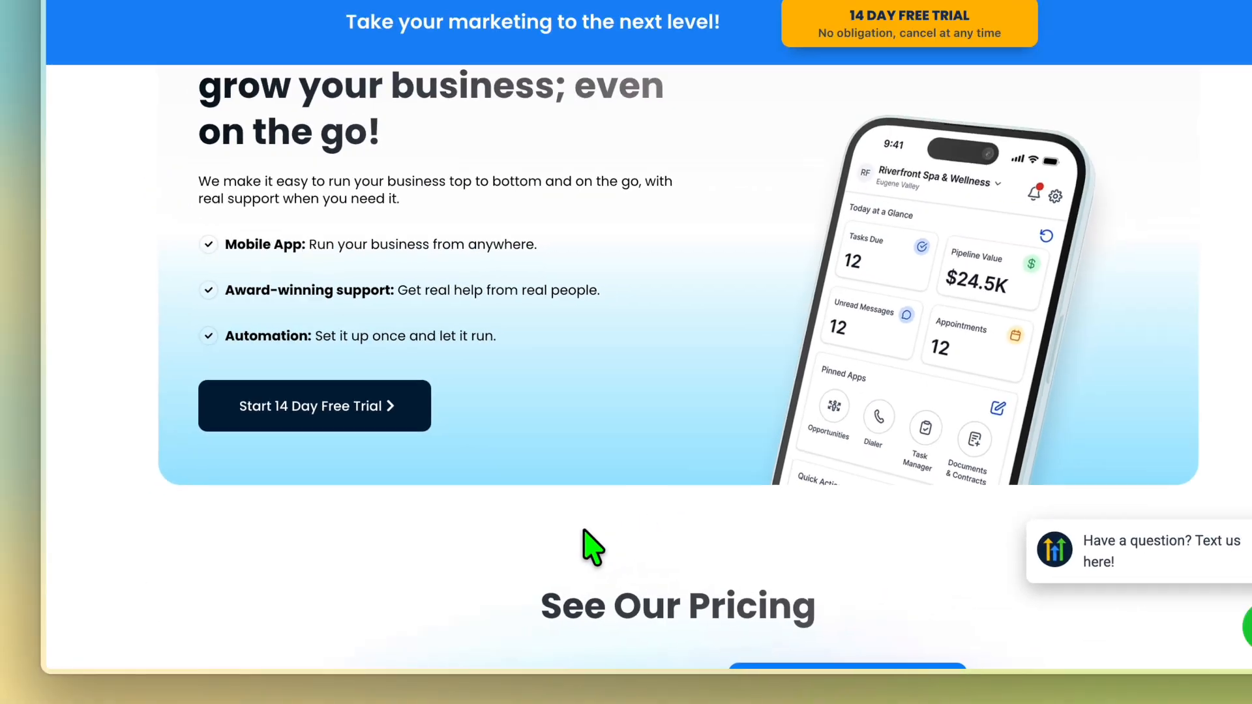
scroll(586, 547, "up", 3)
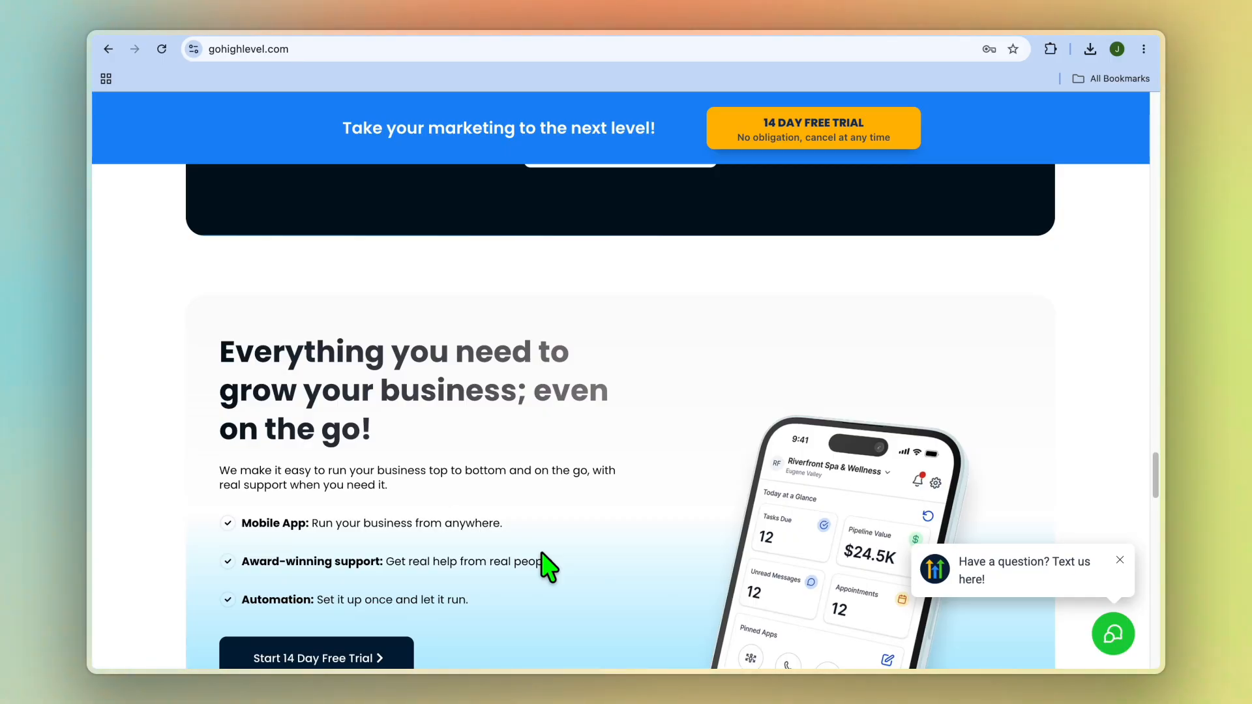
scroll(758, 551, "down", 5)
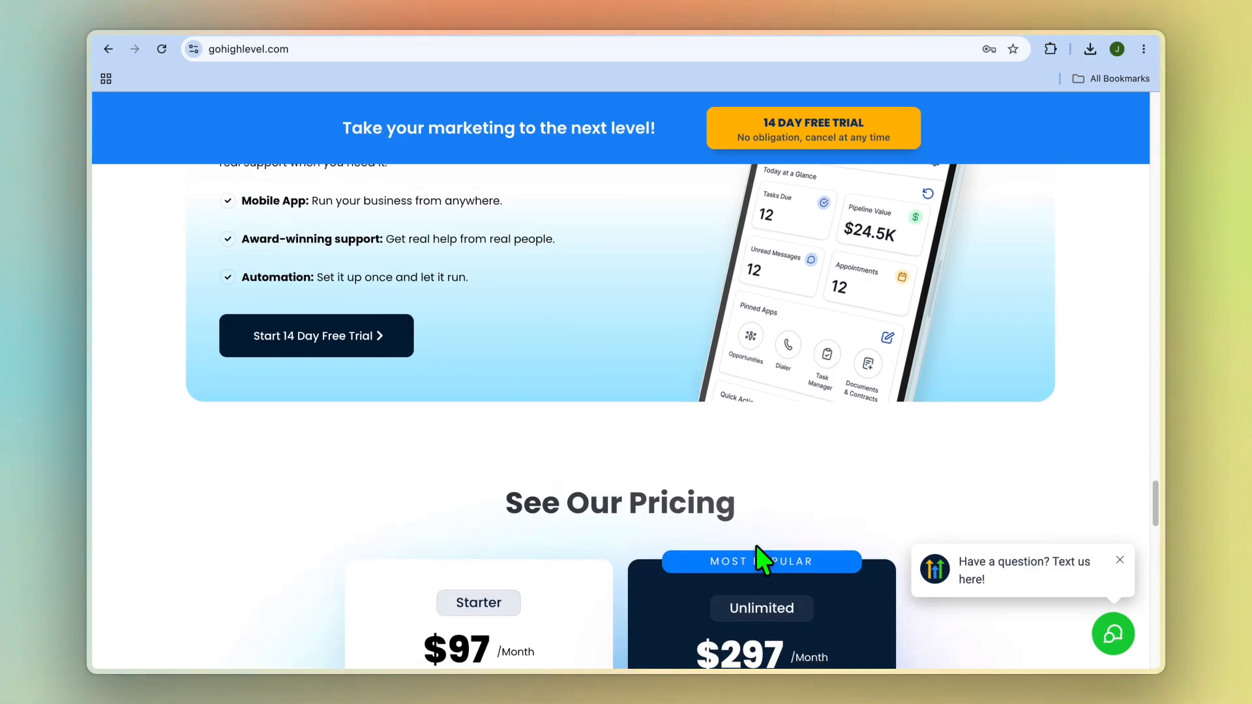
scroll(758, 551, "up", 15)
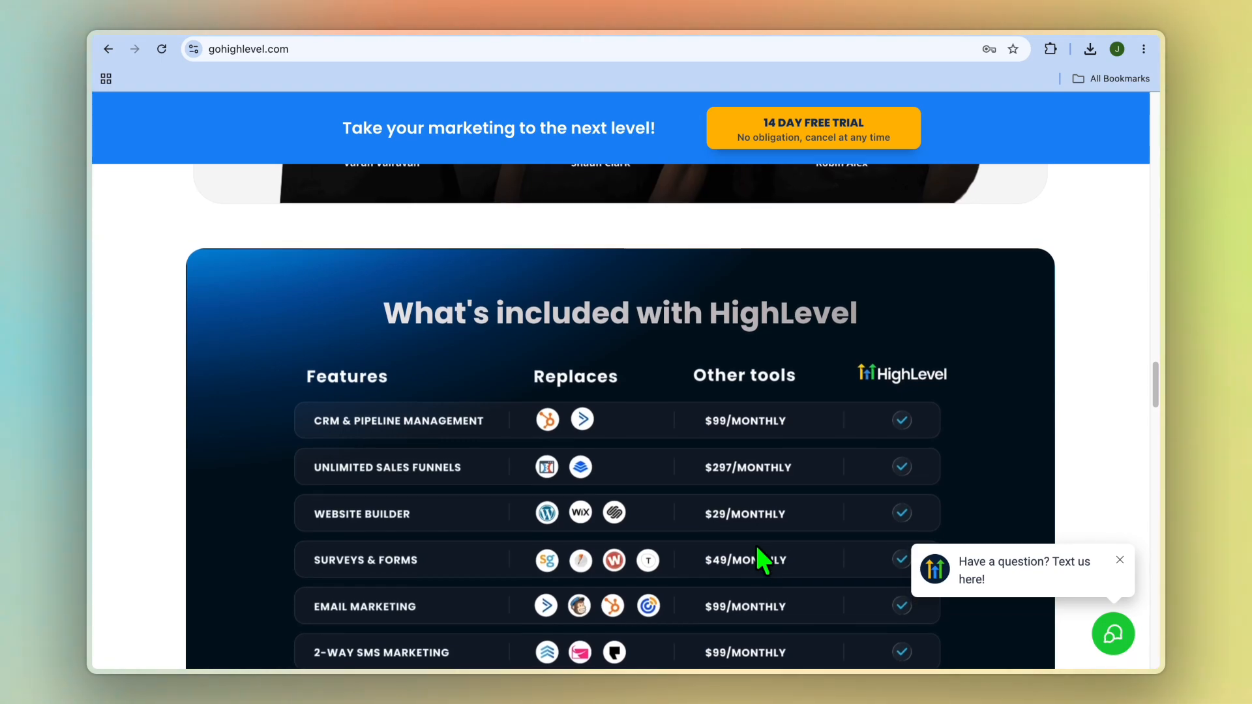
scroll(758, 551, "down", 3)
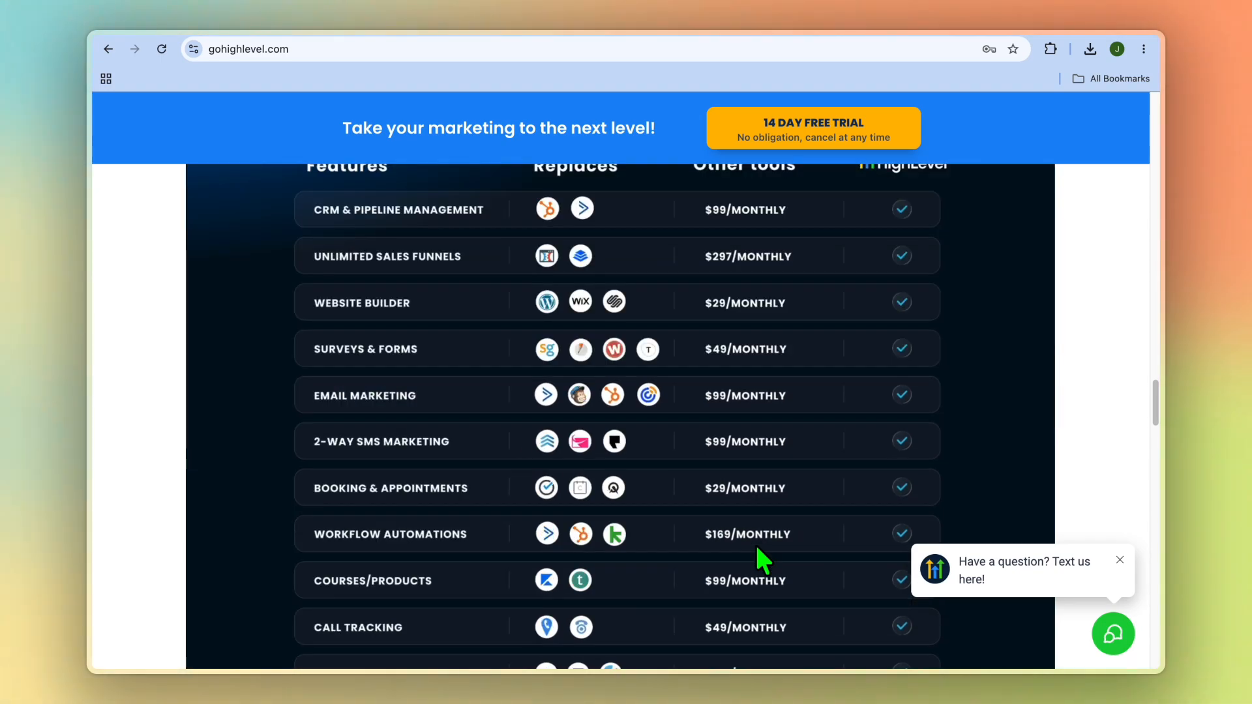
scroll(756, 545, "down", 1)
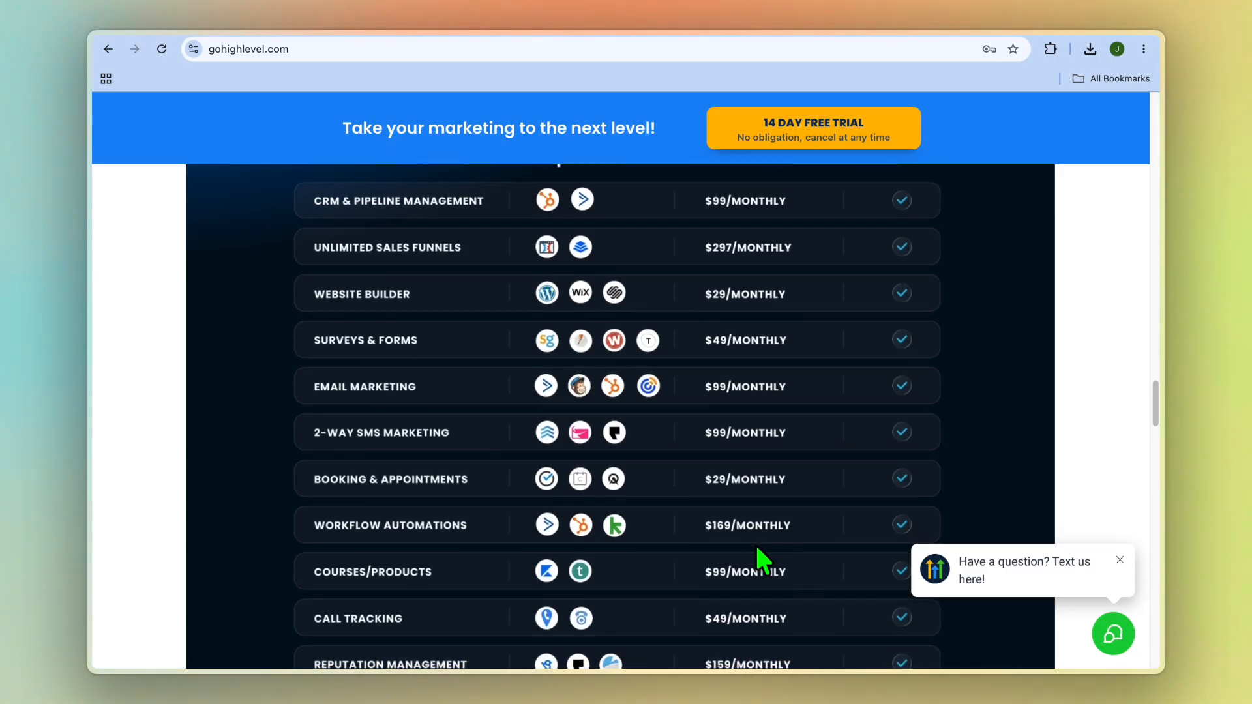
scroll(759, 554, "up", 1)
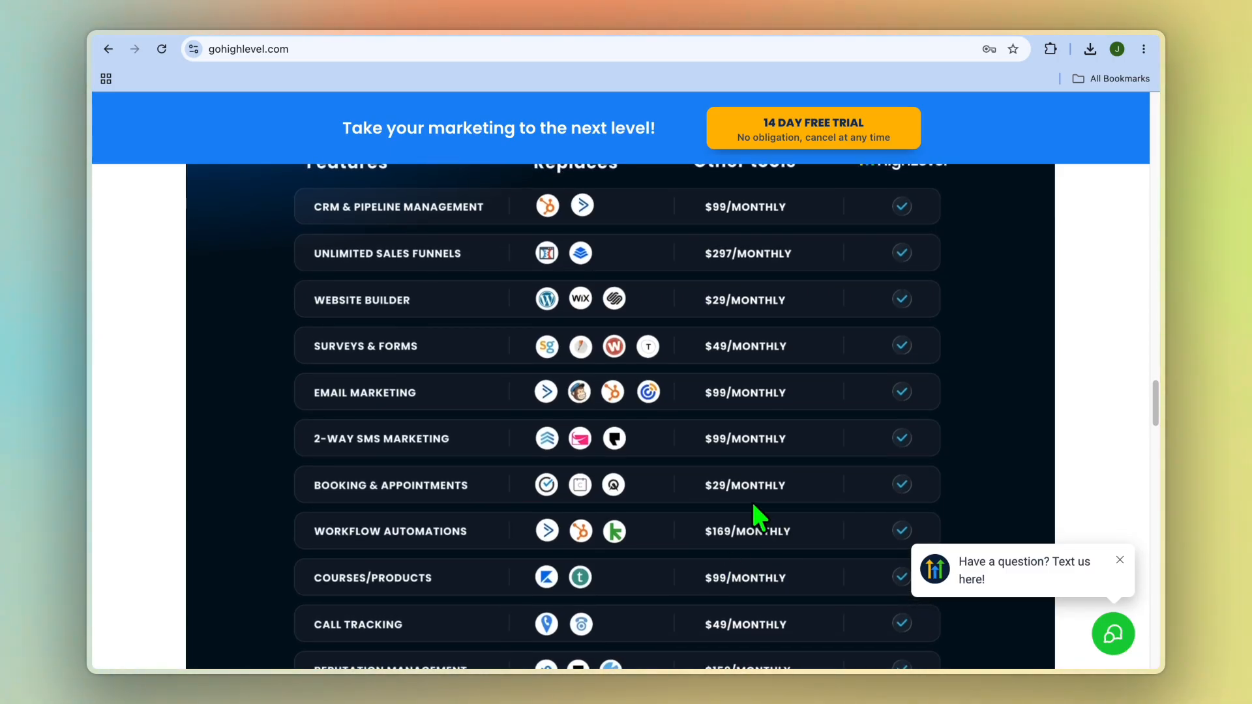
scroll(736, 509, "down", 7)
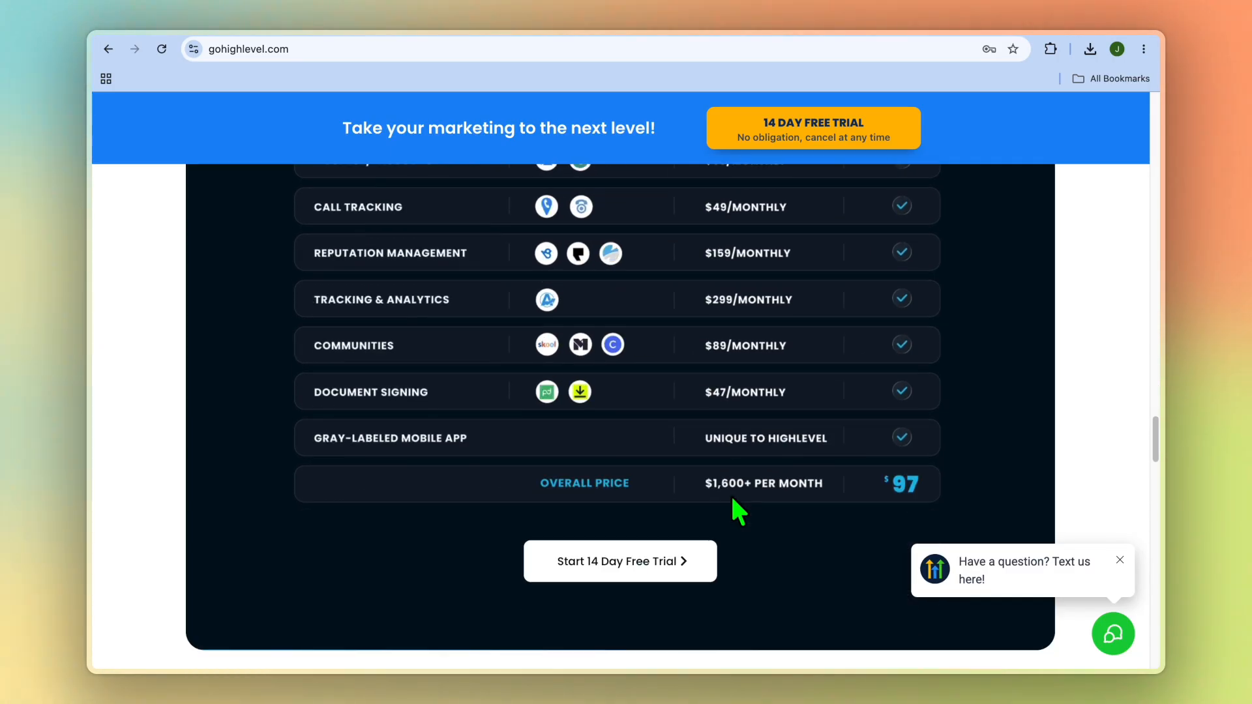
Return to the beginning of the HighLevel homepage, reviewing the all-in-one solution section, award badges, usage statistics and 14-day free trial offer
scroll(737, 509, "up", 12)
scroll(737, 508, "up", 10)
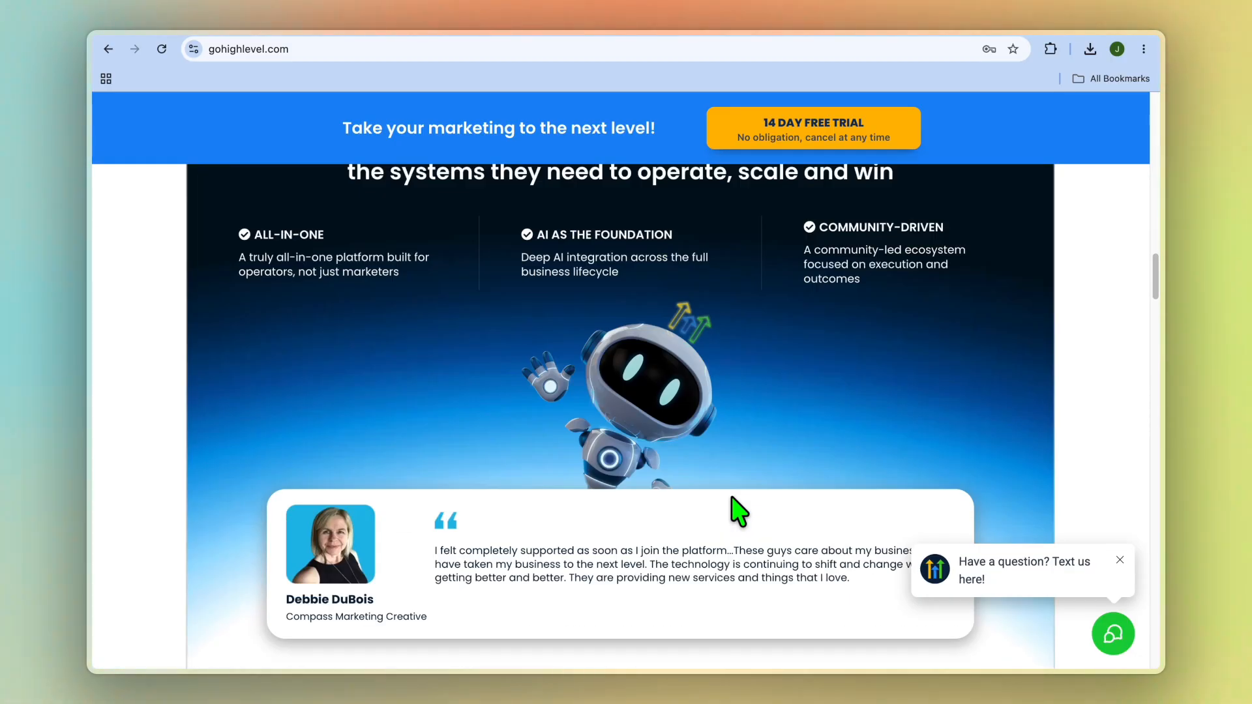
scroll(739, 511, "up", 15)
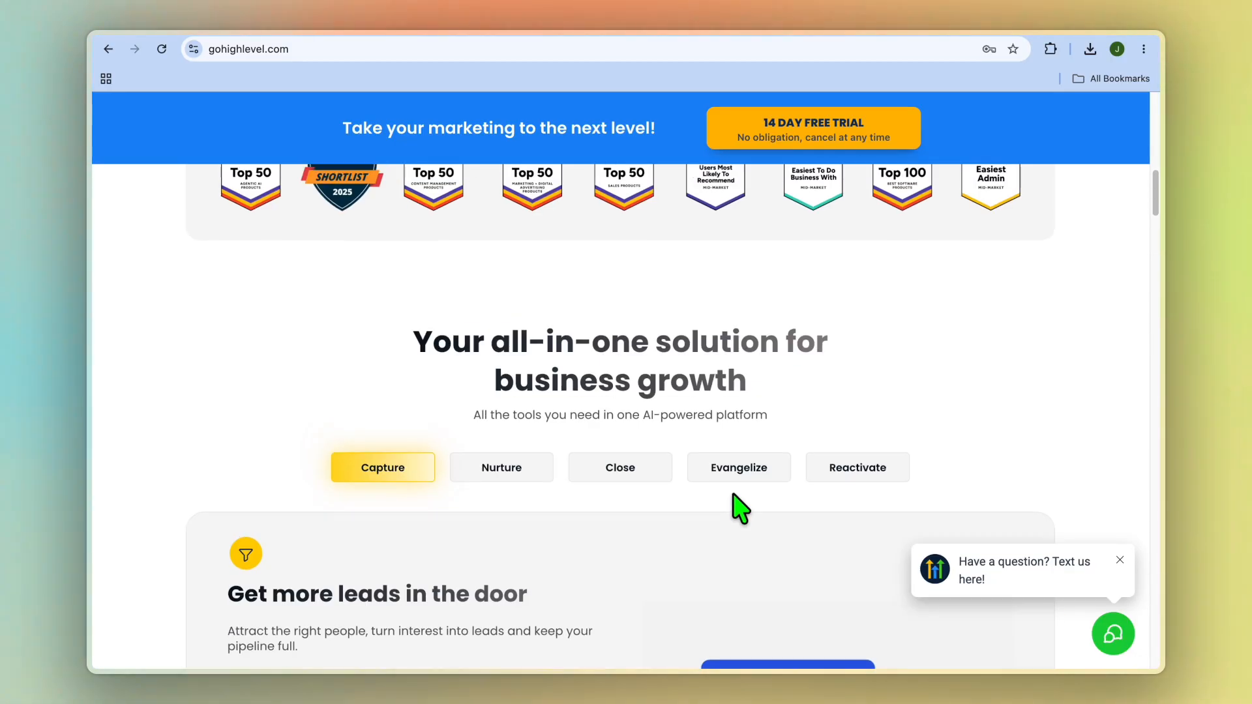
scroll(739, 510, "up", 3)
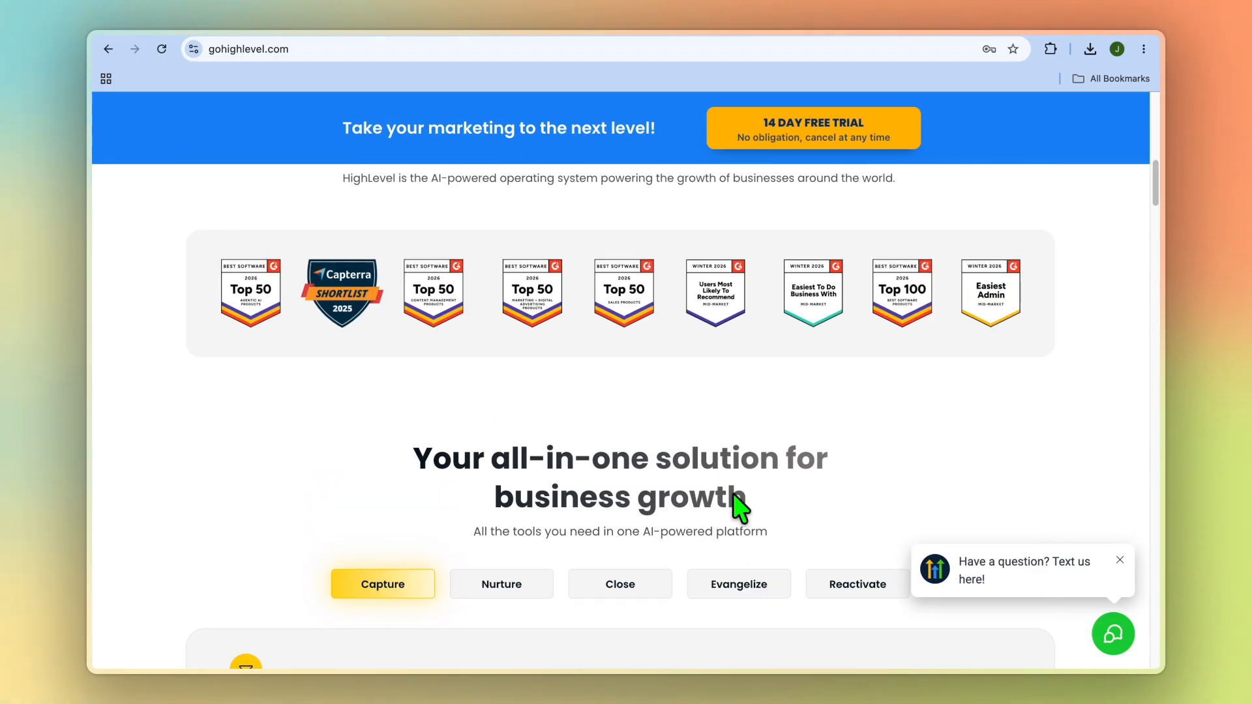
scroll(733, 494, "up", 1)
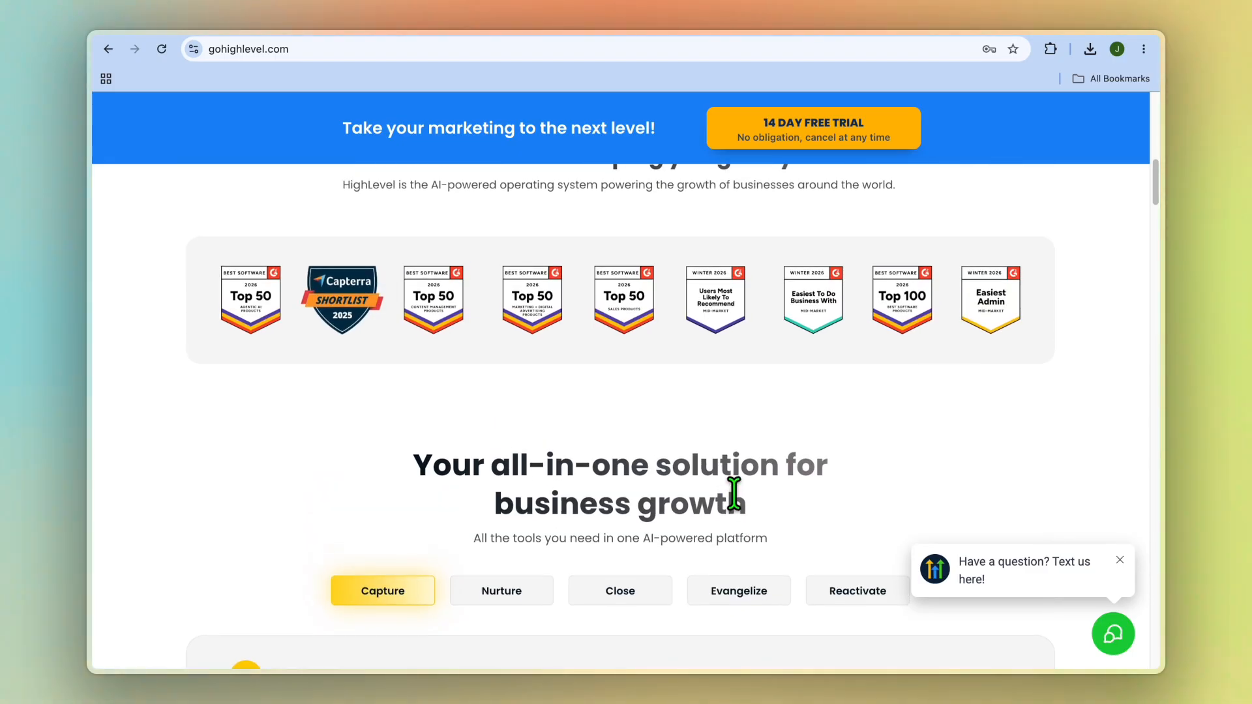
scroll(734, 494, "up", 10)
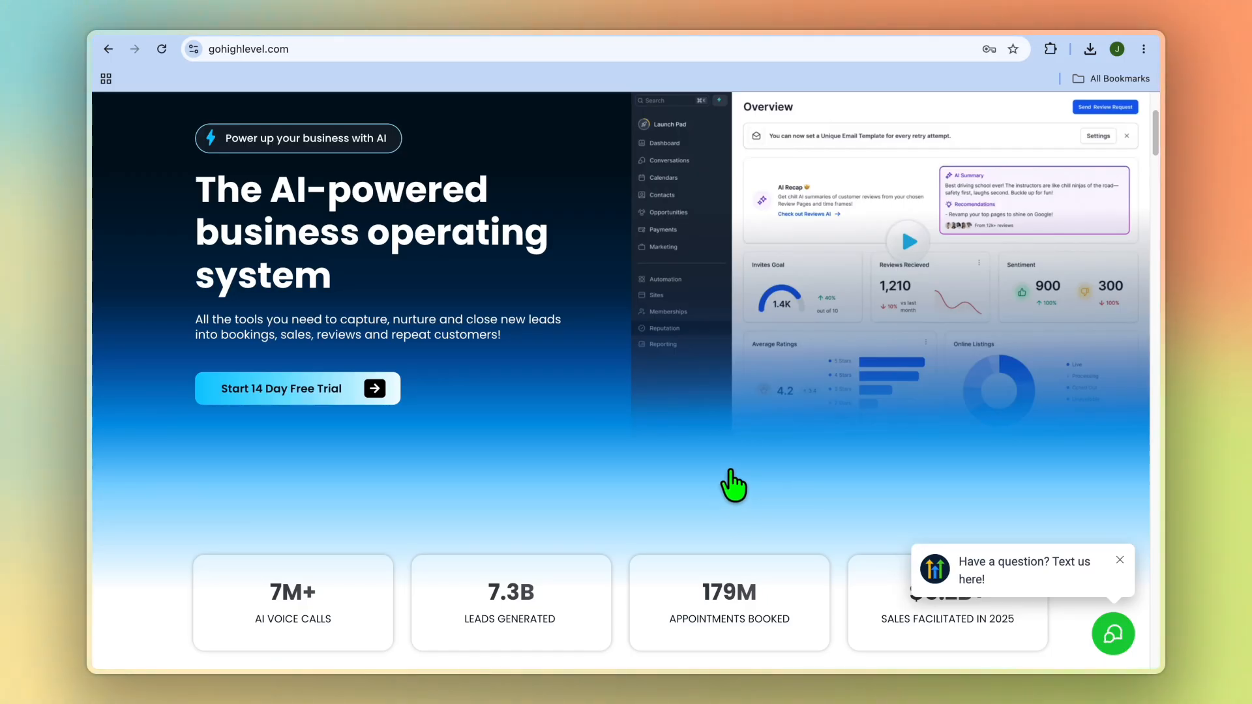
scroll(730, 486, "up", 1)
scroll(734, 485, "down", 5)
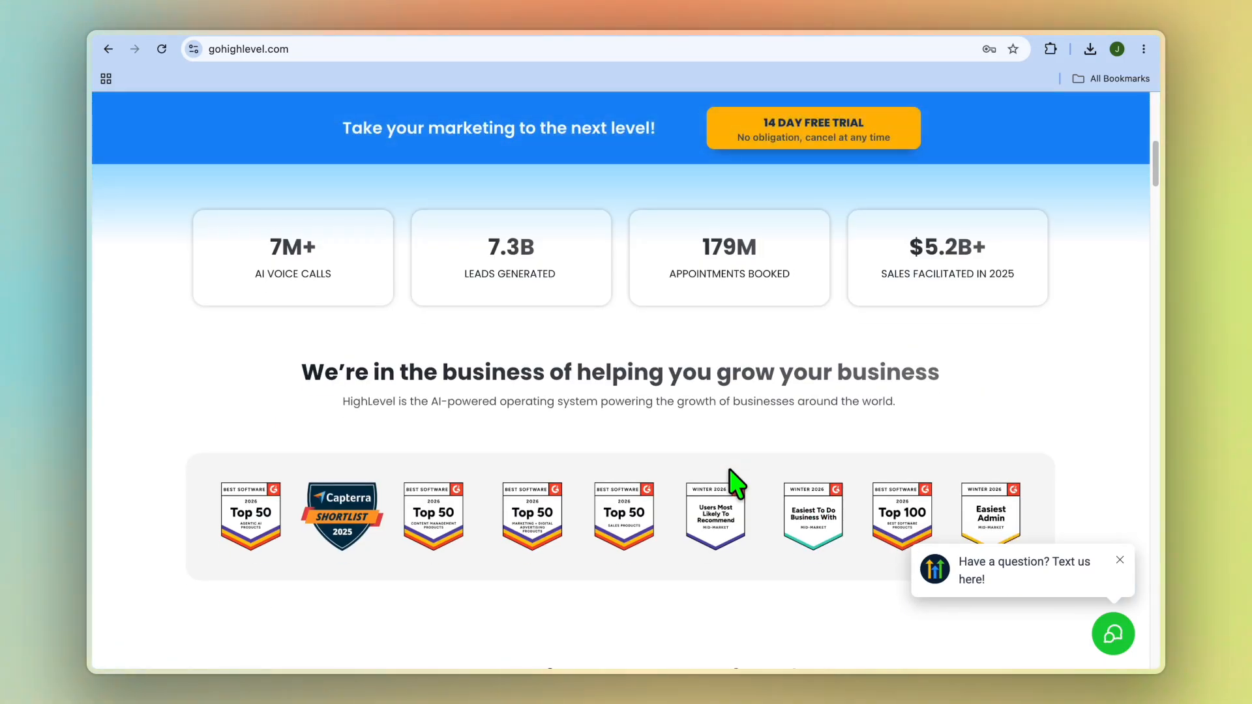
scroll(737, 485, "down", 5)
scroll(740, 482, "up", 10)
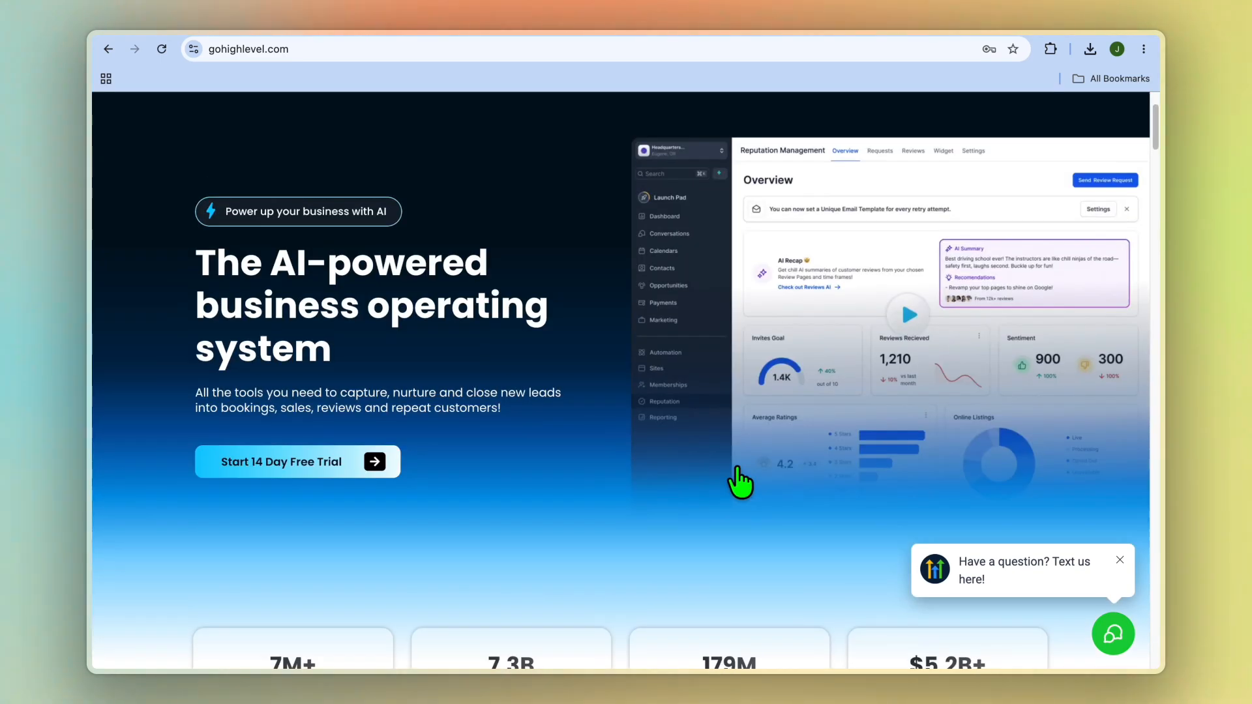